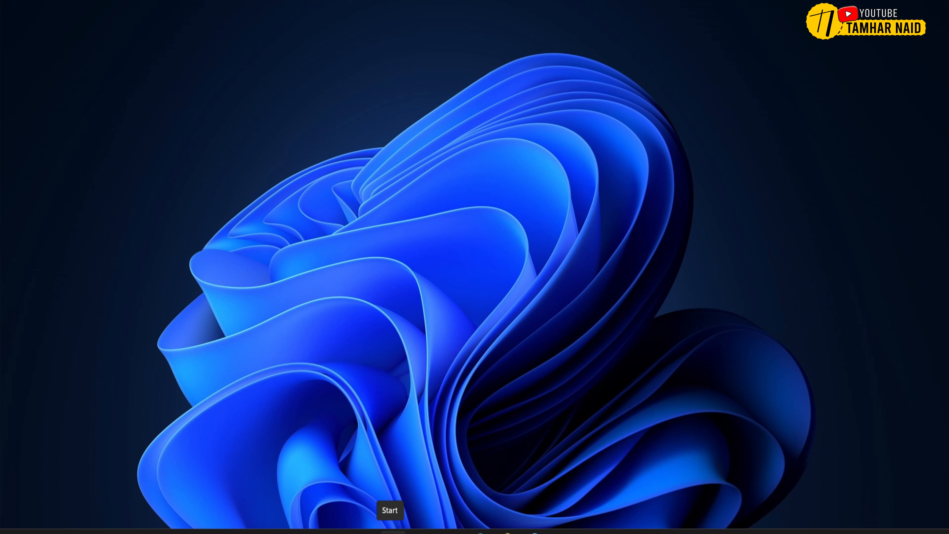
- Launch Word and open its account page to check the Office product information
left_click(392, 531)
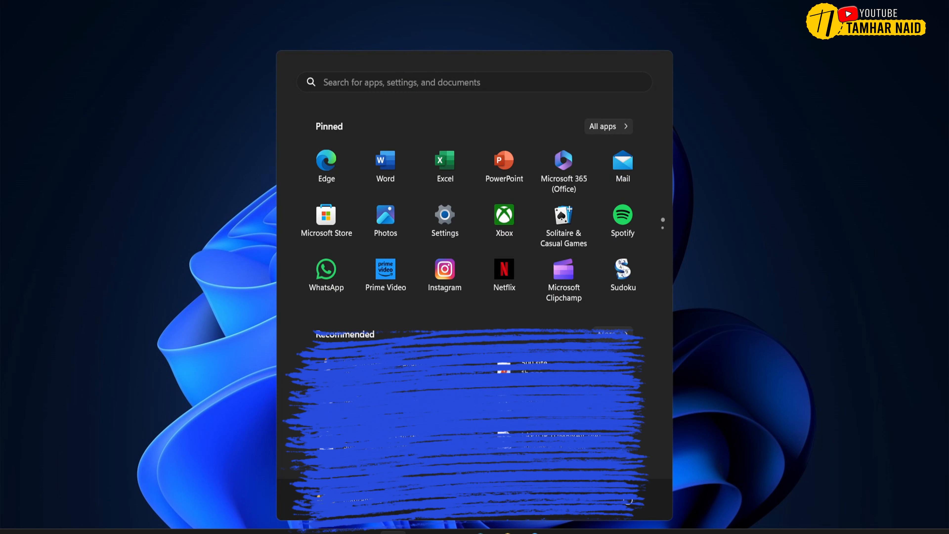
left_click(399, 157)
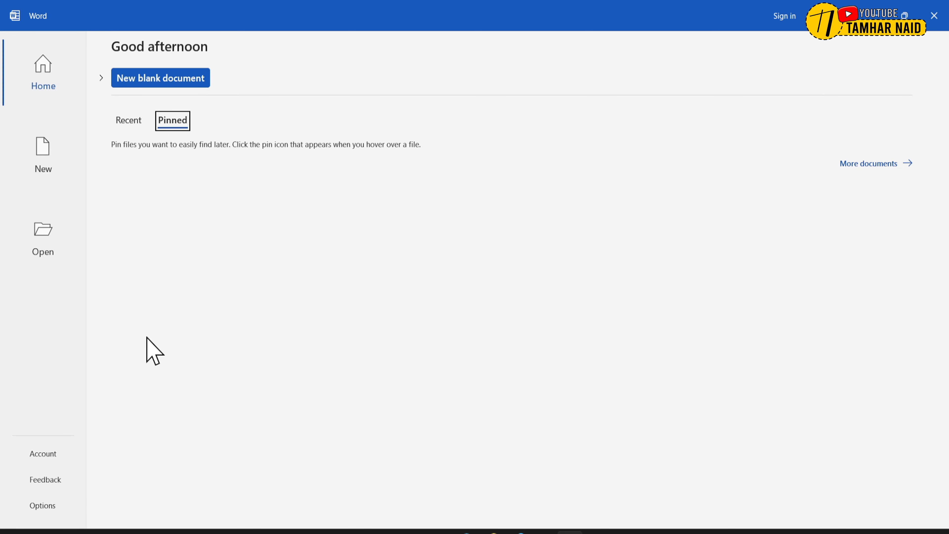
left_click(42, 453)
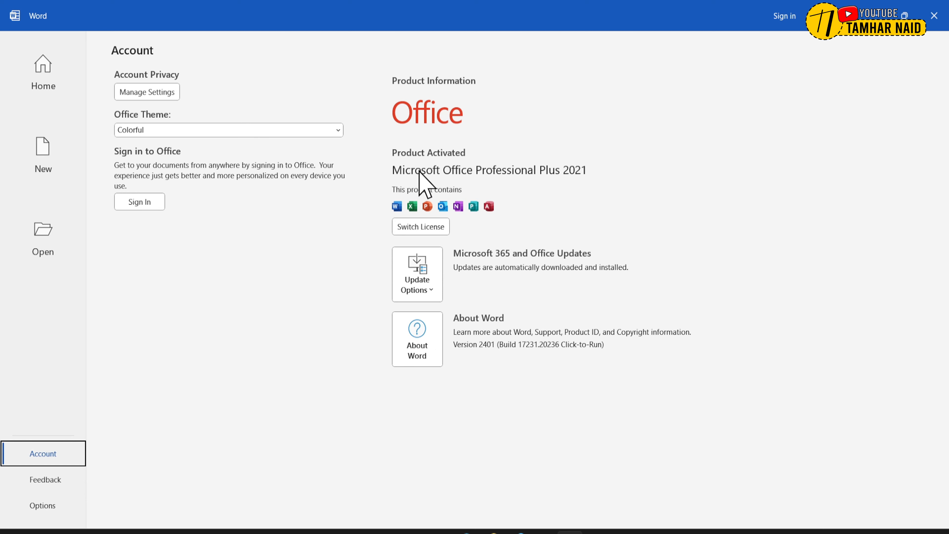
- Browse the suggested templates available for creating a new document
left_click(64, 171)
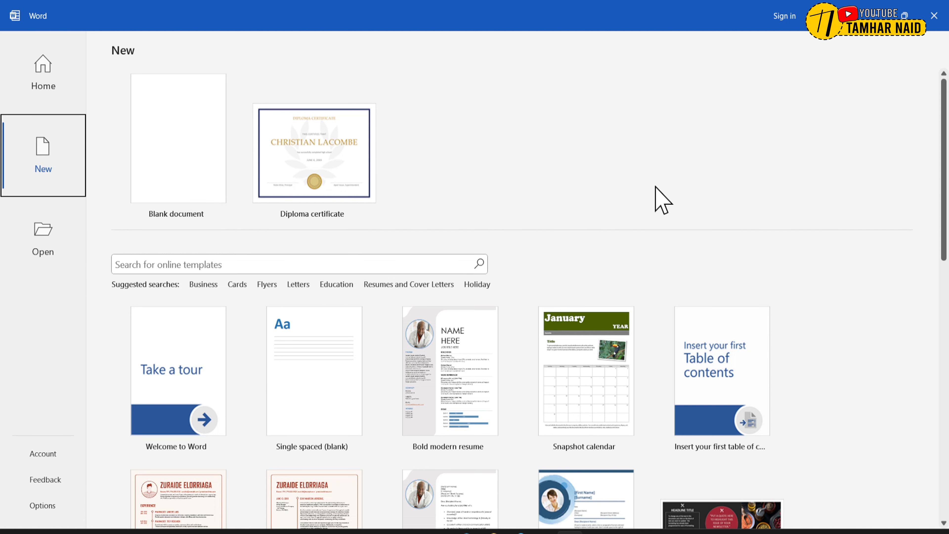
scroll(655, 186, "down", 10)
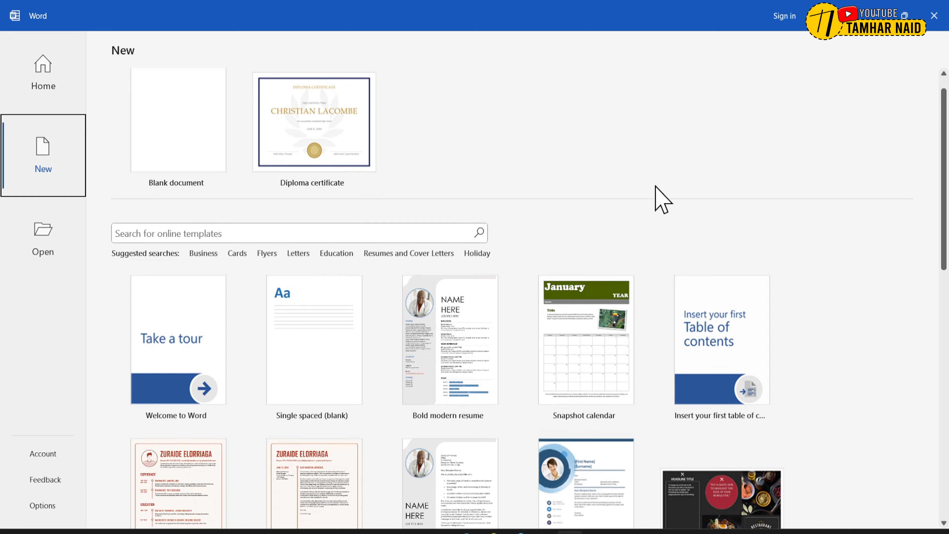
scroll(661, 200, "down", 8)
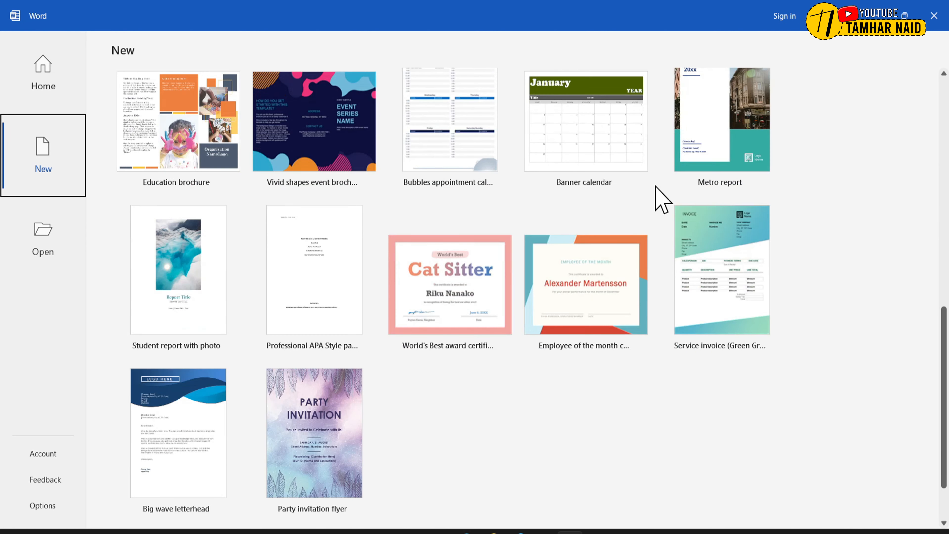
scroll(661, 200, "down", 4)
scroll(661, 200, "up", 8)
scroll(661, 199, "up", 8)
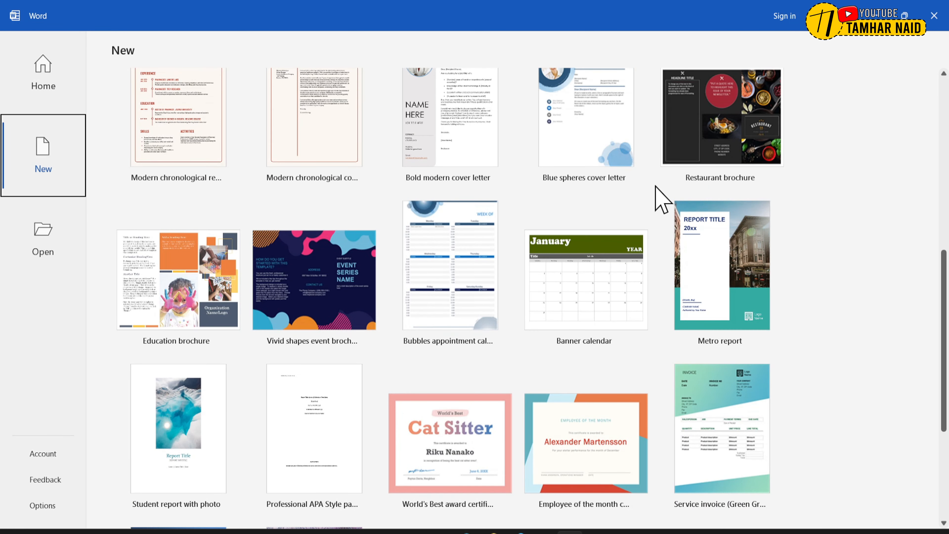
scroll(661, 200, "up", 5)
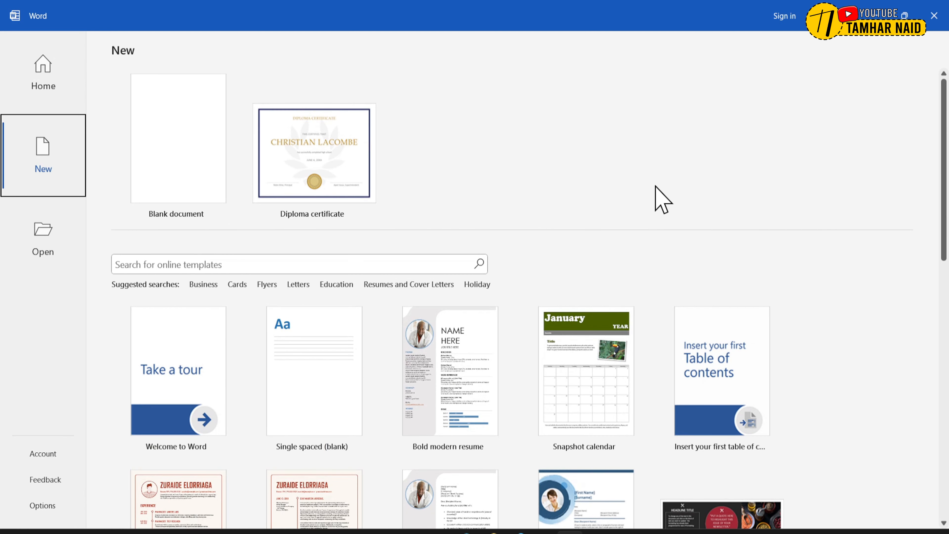
- Search the online templates for "jurnal" and look through the matching designs
left_click(145, 264)
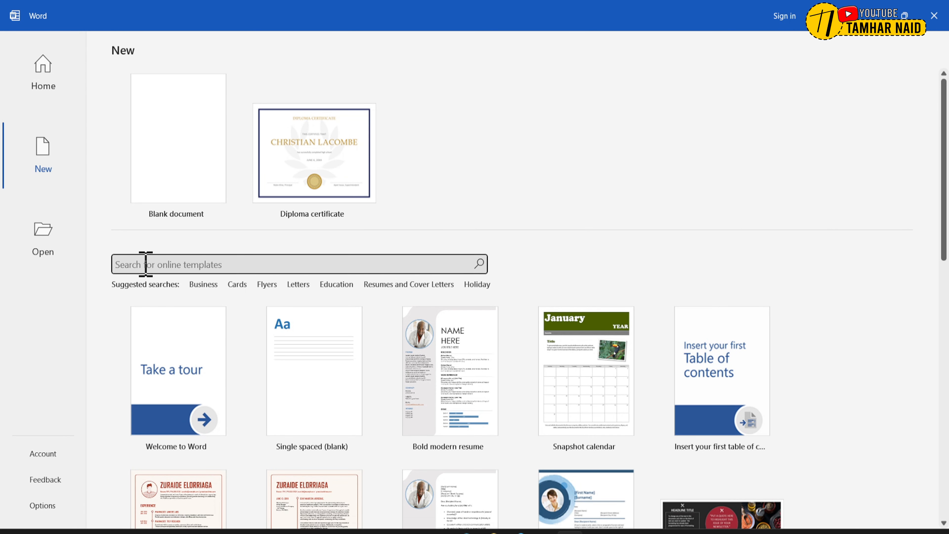
type("jurnal")
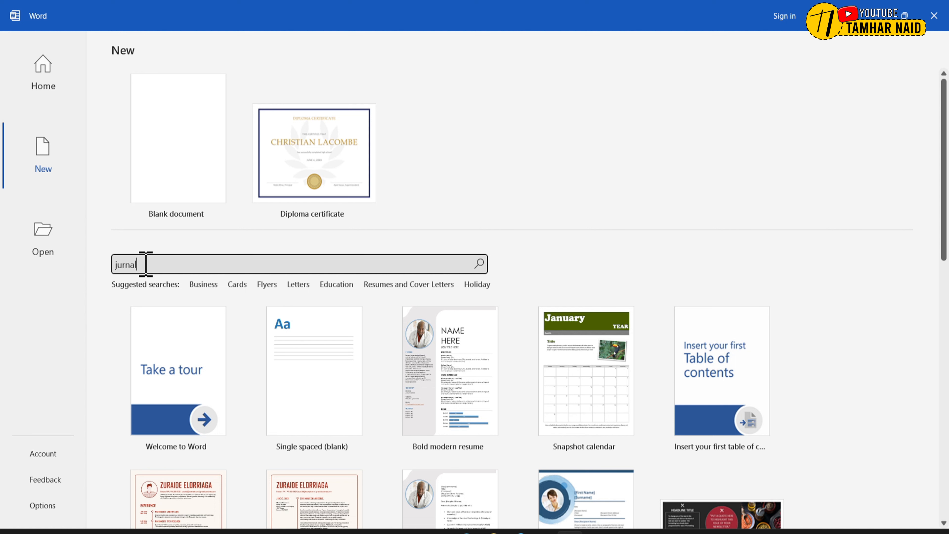
key("Return")
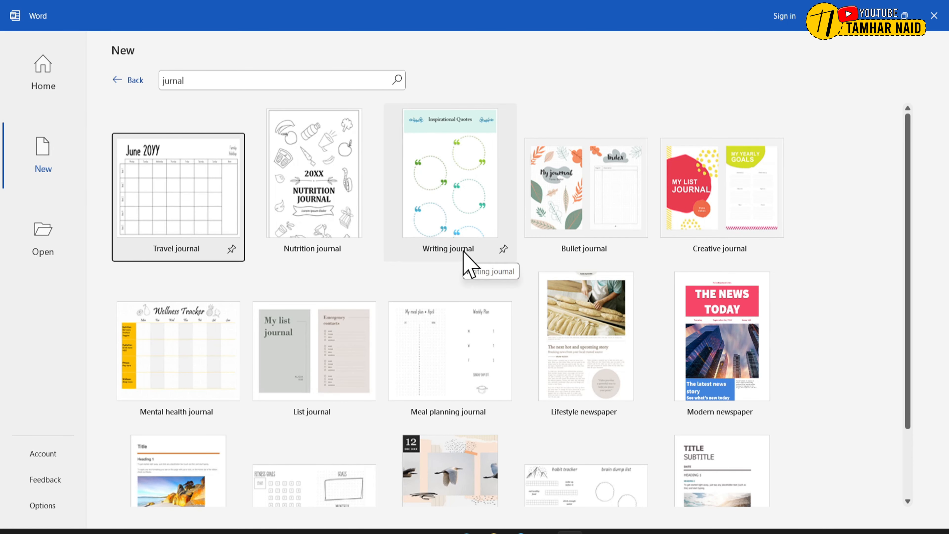
scroll(464, 258, "down", 3)
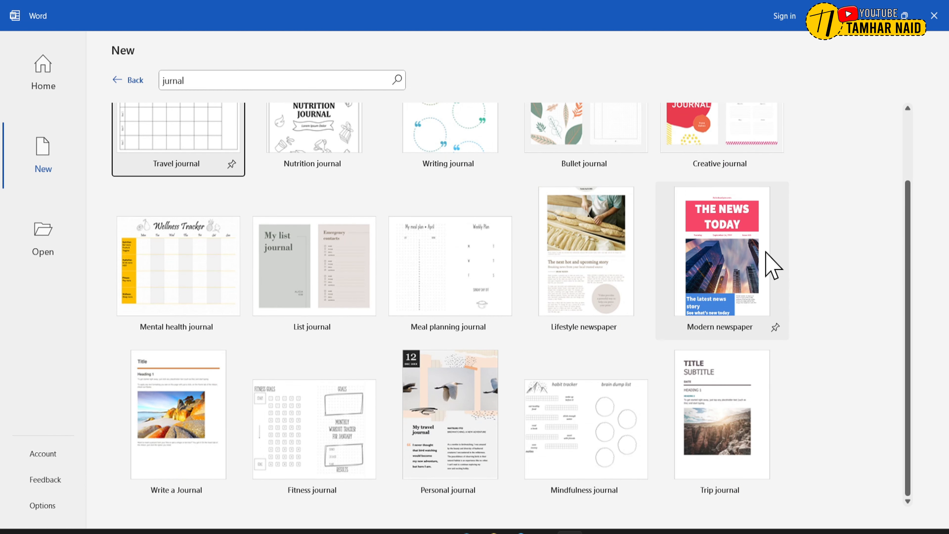
scroll(766, 258, "up", 3)
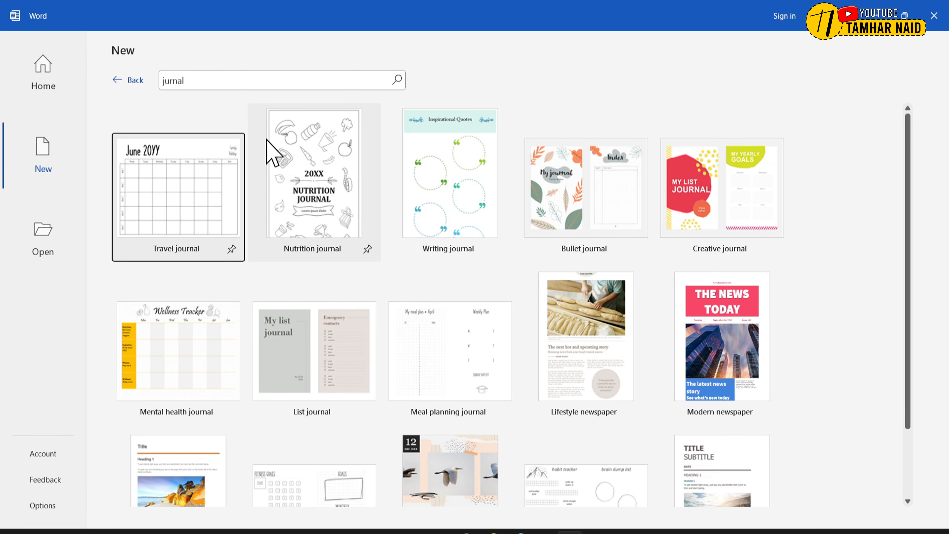
- Replace the template search term with "paper" and run the search
left_click(294, 86)
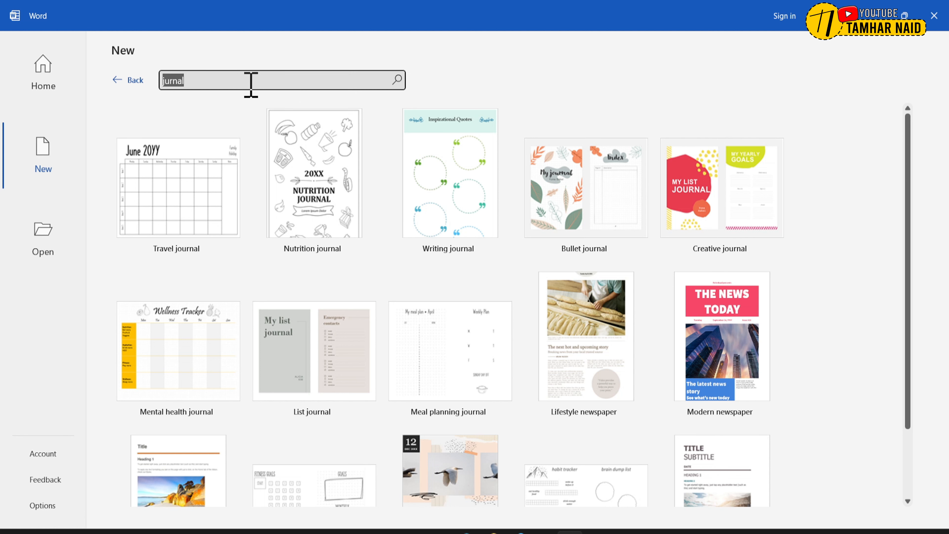
type("paper")
key("Return")
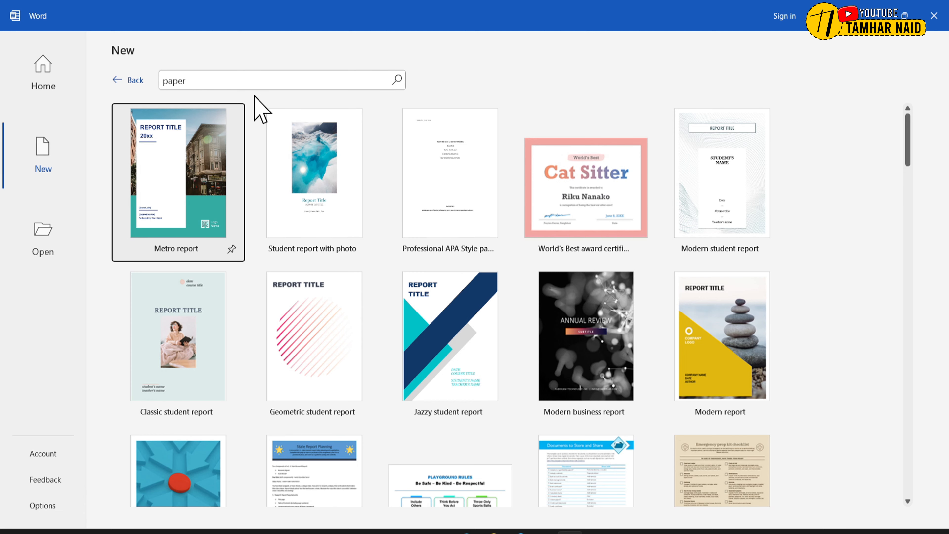
- Find the MLA style research paper template among the results and create a new document from it
scroll(728, 144, "down", 5)
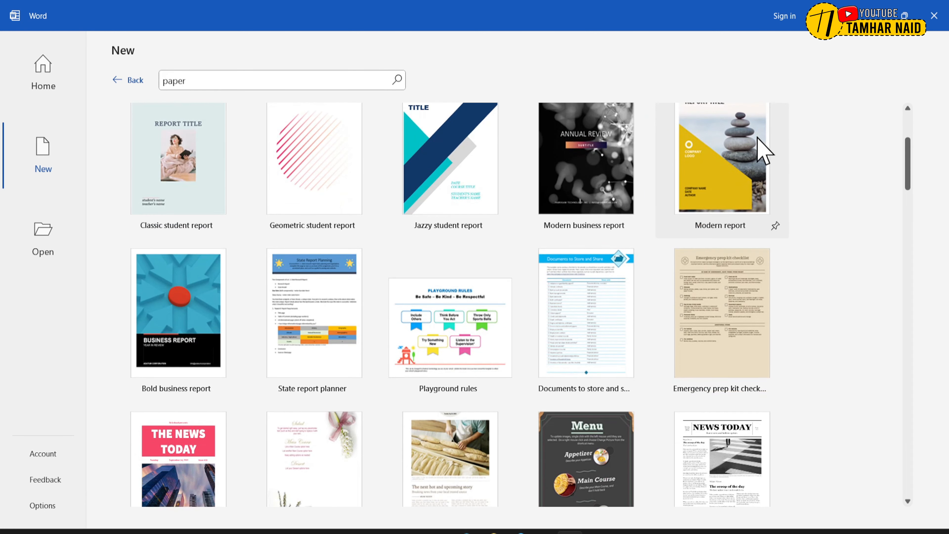
scroll(762, 149, "down", 3)
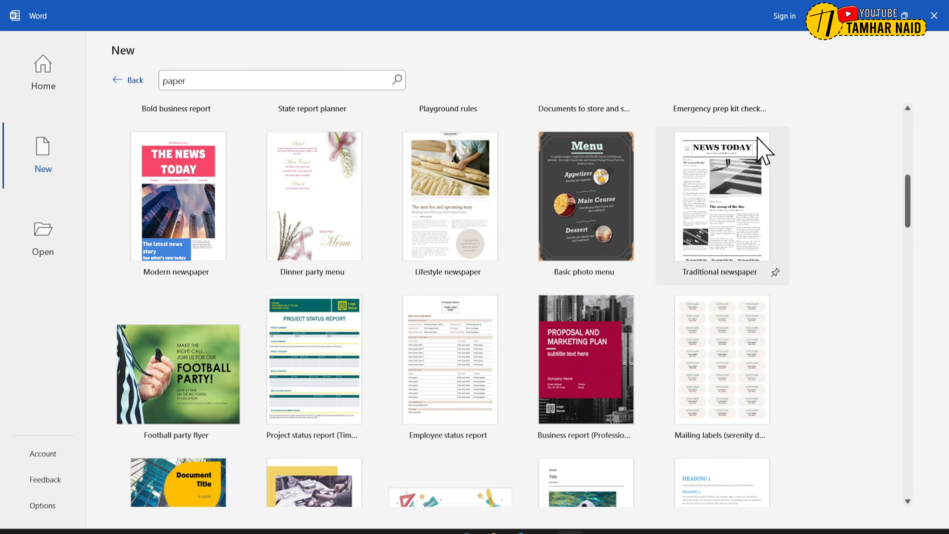
scroll(760, 145, "down", 1)
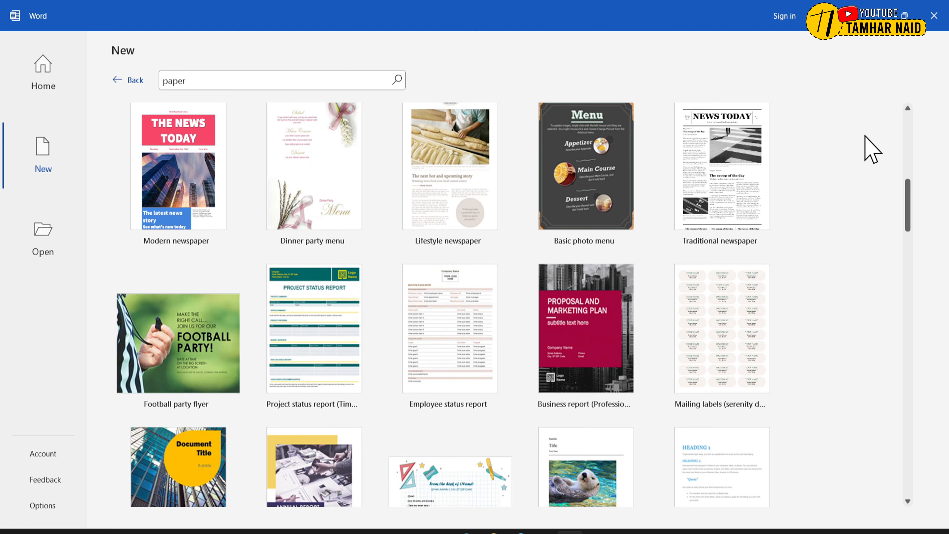
scroll(866, 137, "down", 8)
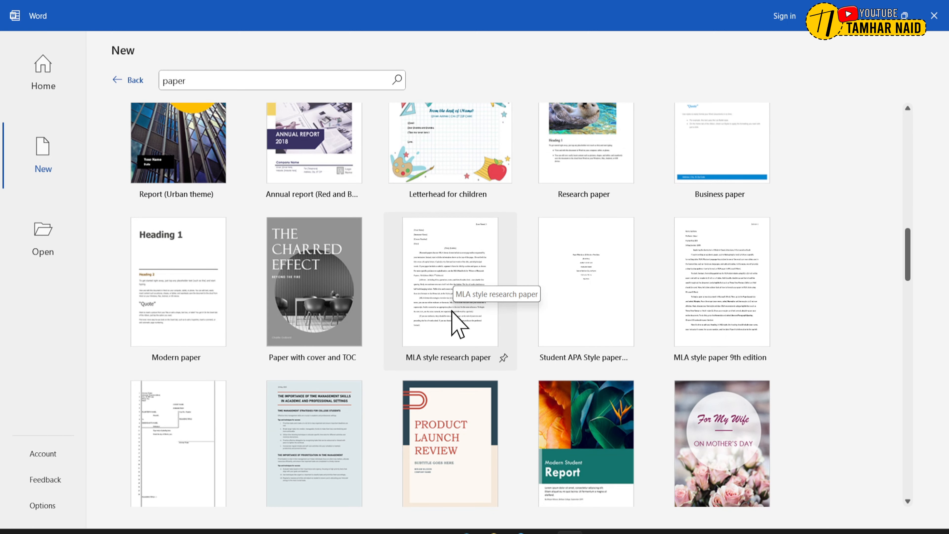
left_click(469, 289)
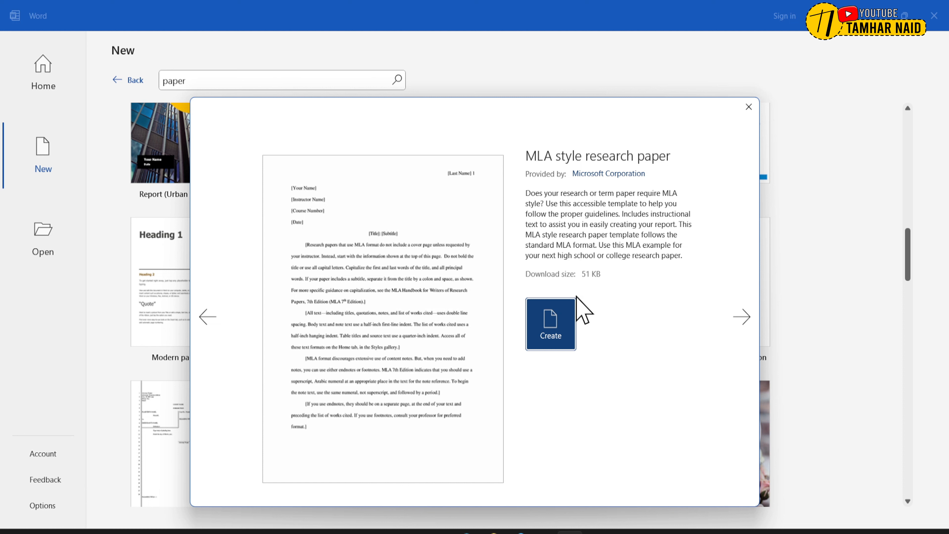
left_click(560, 336)
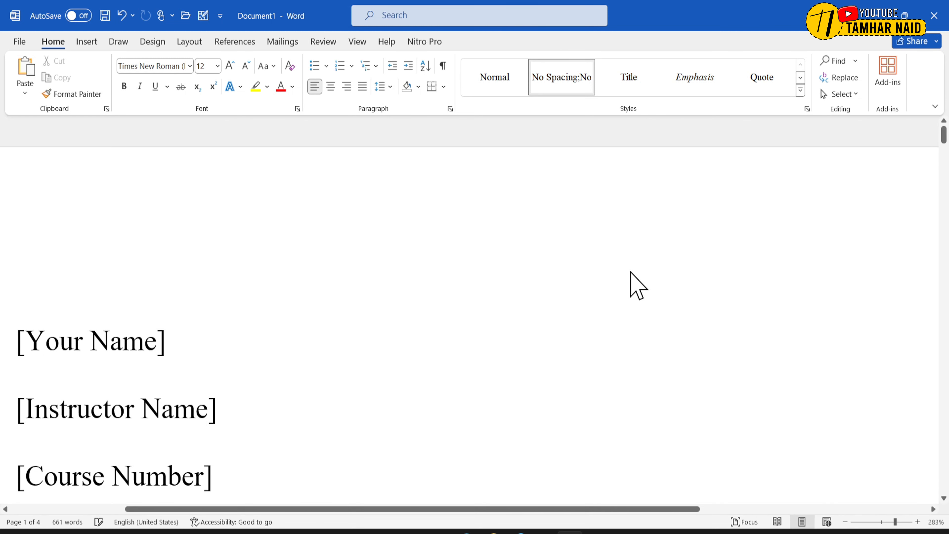
- Zoom the document out to 110% to examine the layout of the research paper's first page
left_click(845, 522)
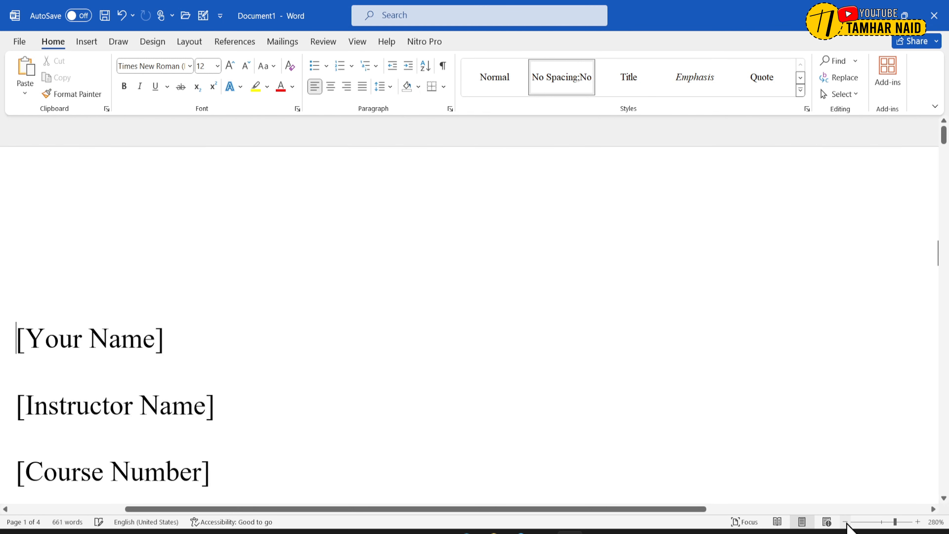
left_click(845, 522)
left_click(845, 522)
left_click(845, 522)
left_click(845, 522)
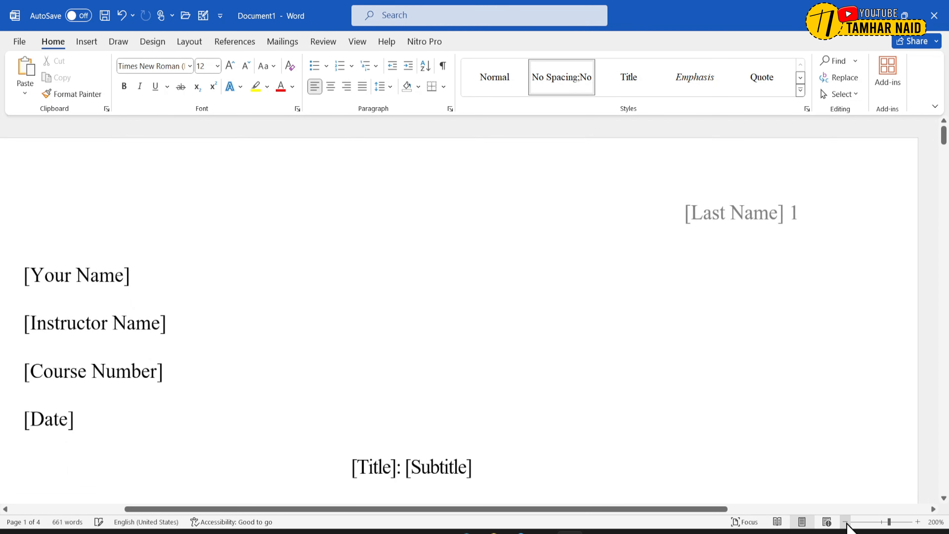
left_click(845, 522)
left_click(844, 522)
left_click(845, 521)
left_click(845, 522)
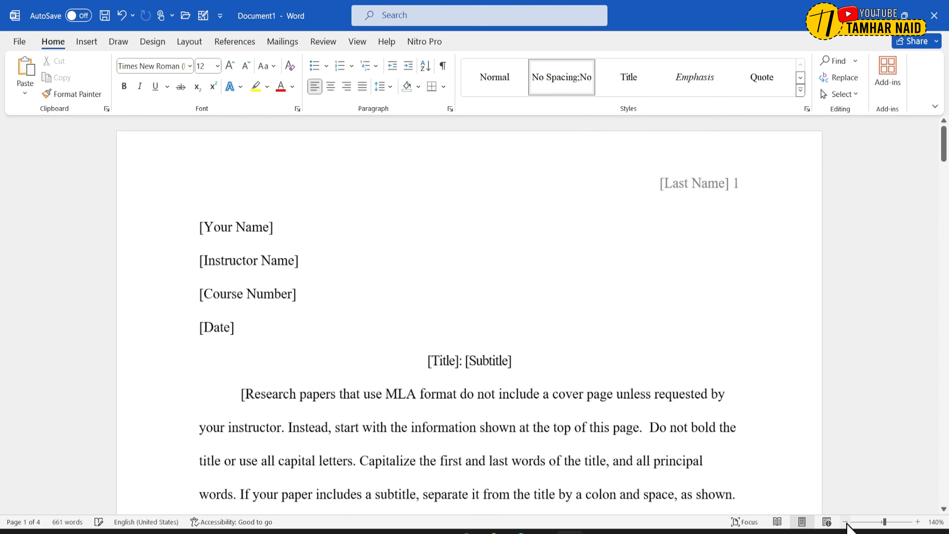
left_click(844, 522)
left_click(845, 521)
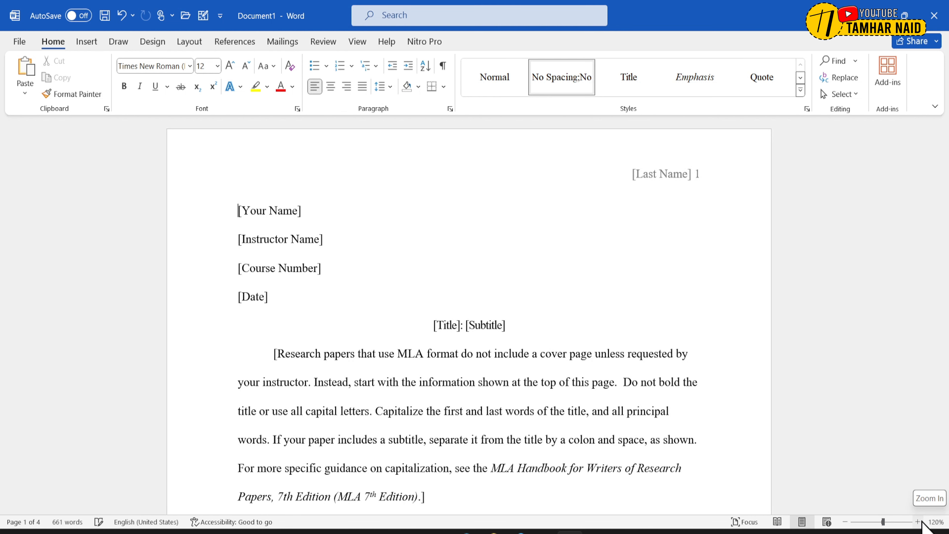
left_click(918, 521)
left_click(918, 521)
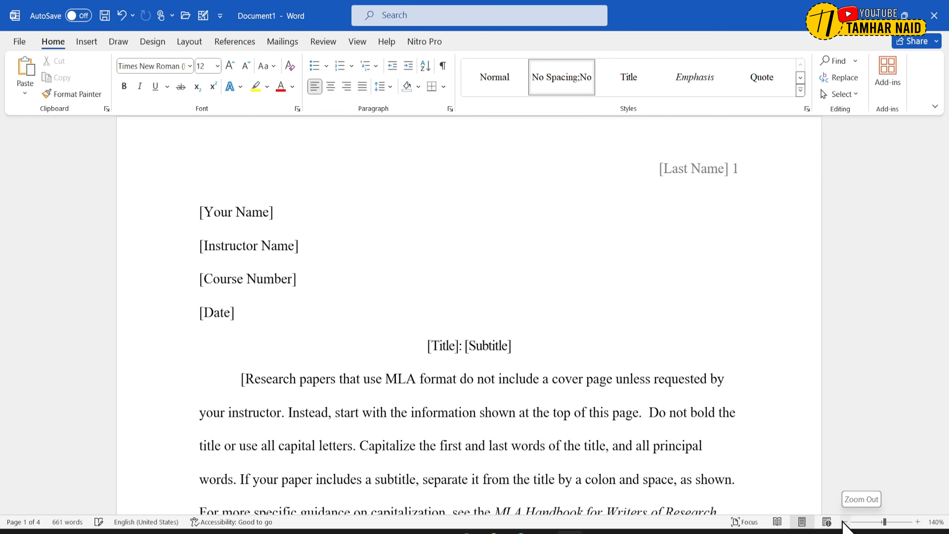
left_click(843, 521)
left_click(843, 521)
left_click(843, 521)
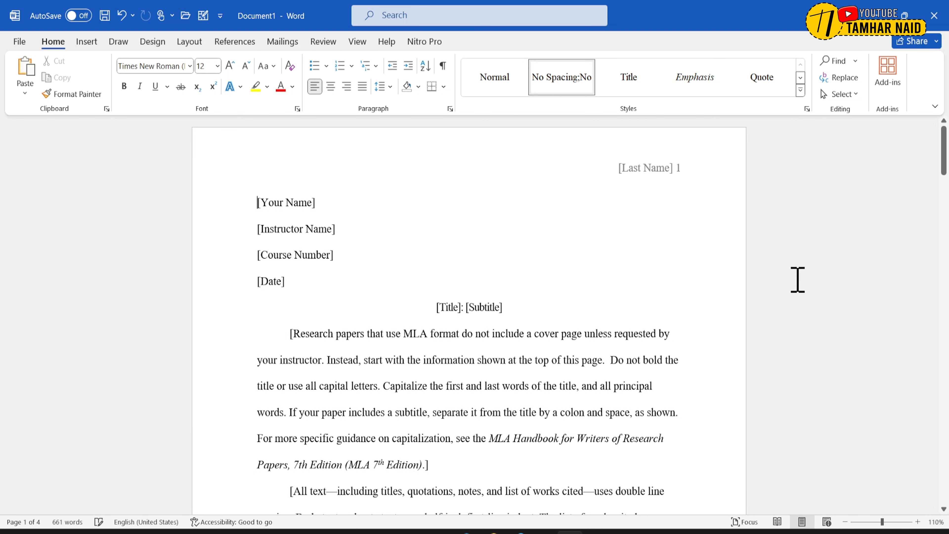
- Insert a comma before the [Your Name] placeholder and select the [Instructor Name] placeholder
type(",")
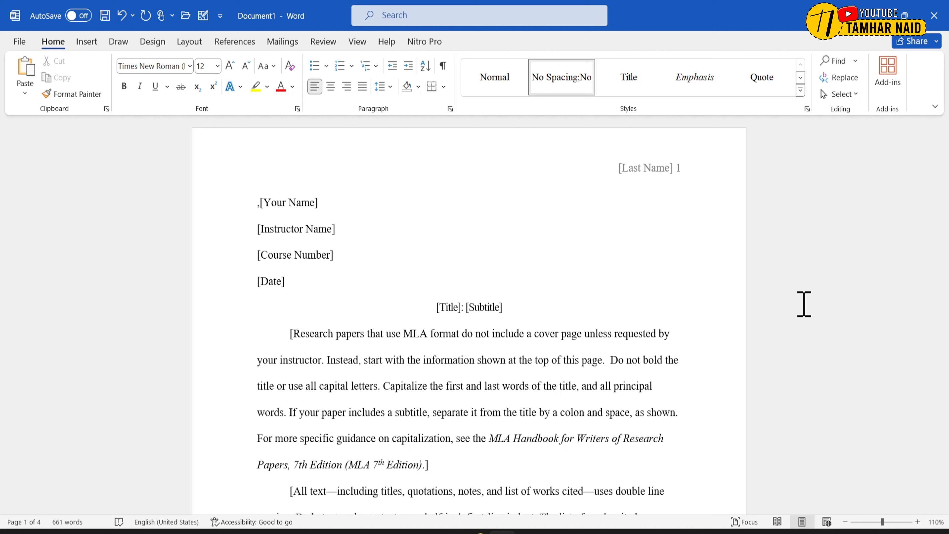
left_click(292, 228)
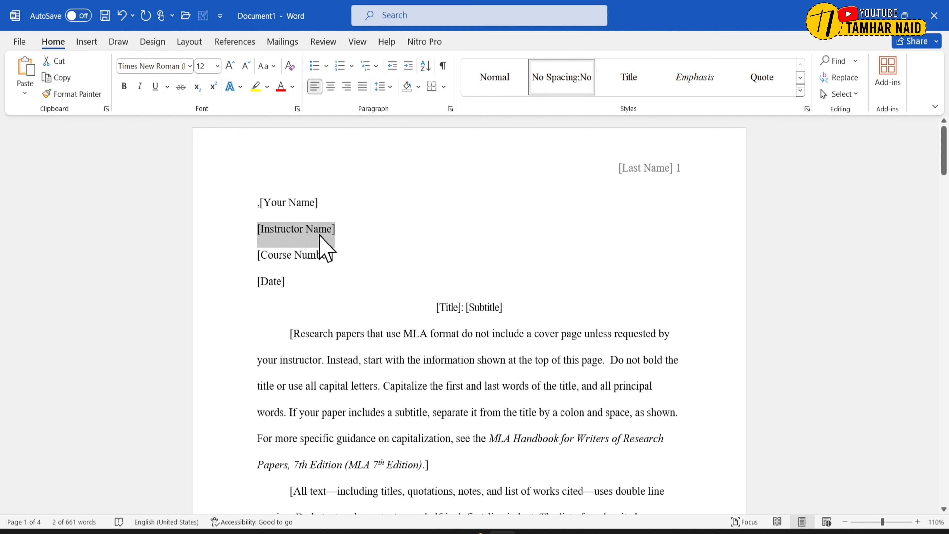
- Try replacing the body placeholder text below the title with "kdk", and undo the replacement
left_click(341, 337)
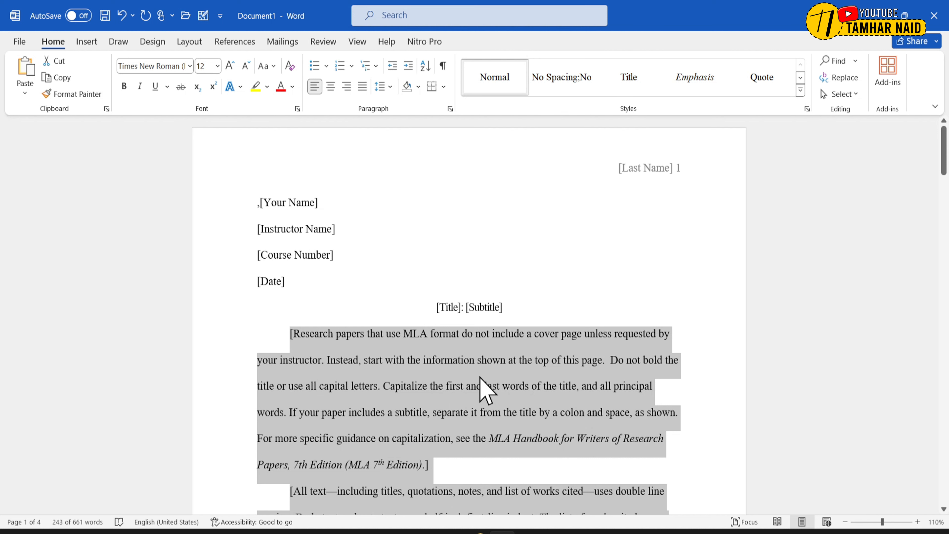
type("kdk")
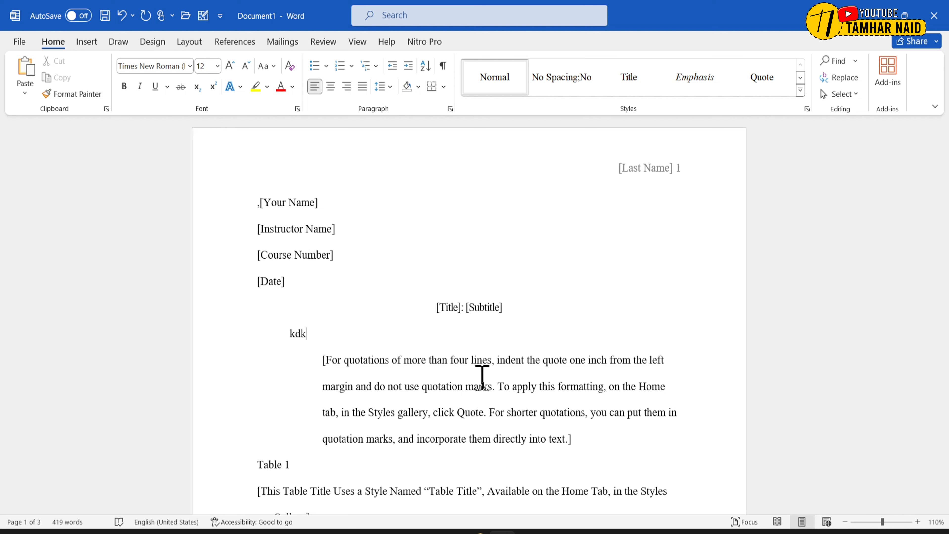
key("ctrl+z")
key("ctrl+z")
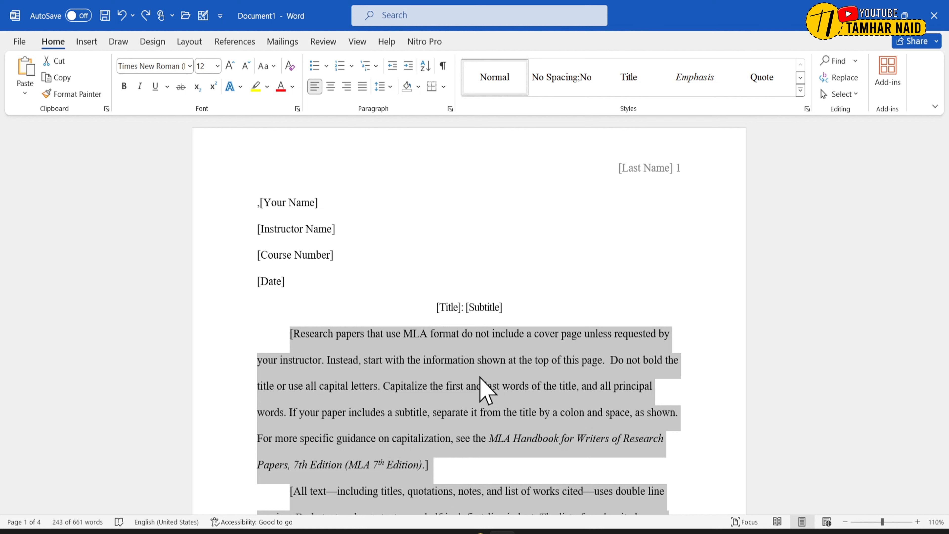
- Copy the research paper's entire text from Word and paste it into an empty Notepad tab as plain text
scroll(480, 378, "down", 1)
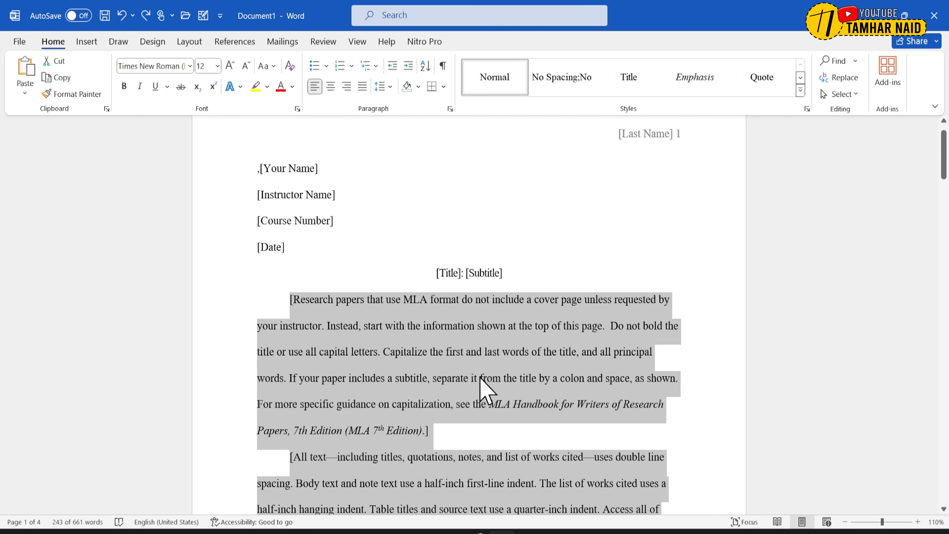
key("ctrl+a")
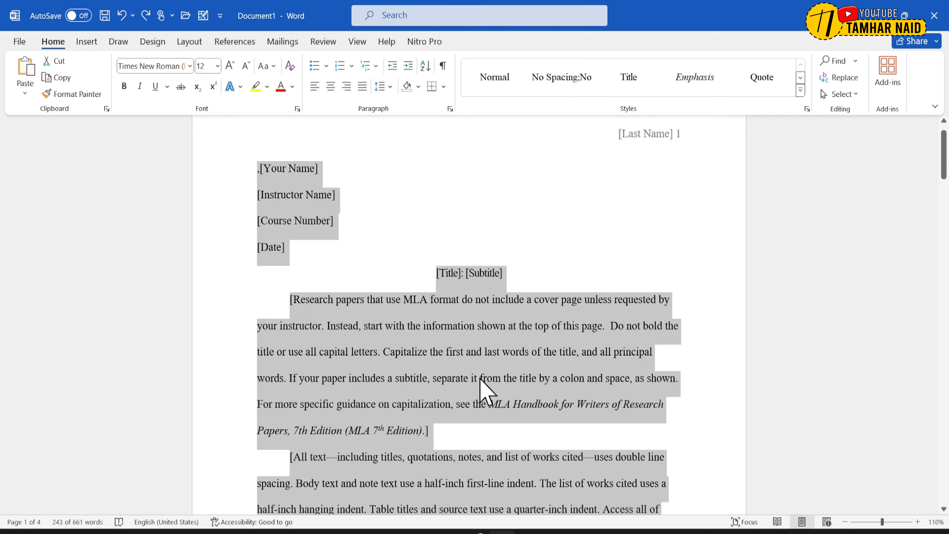
right_click(430, 357)
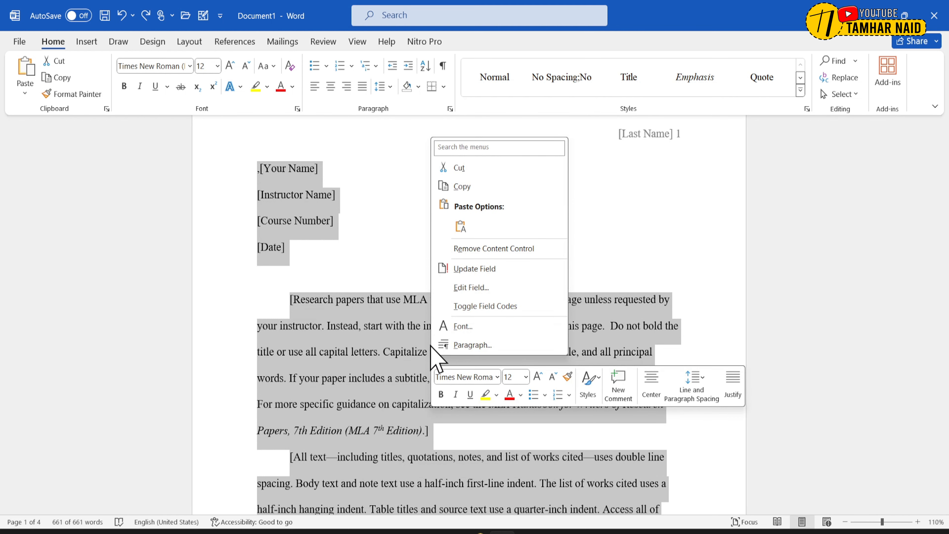
left_click(462, 186)
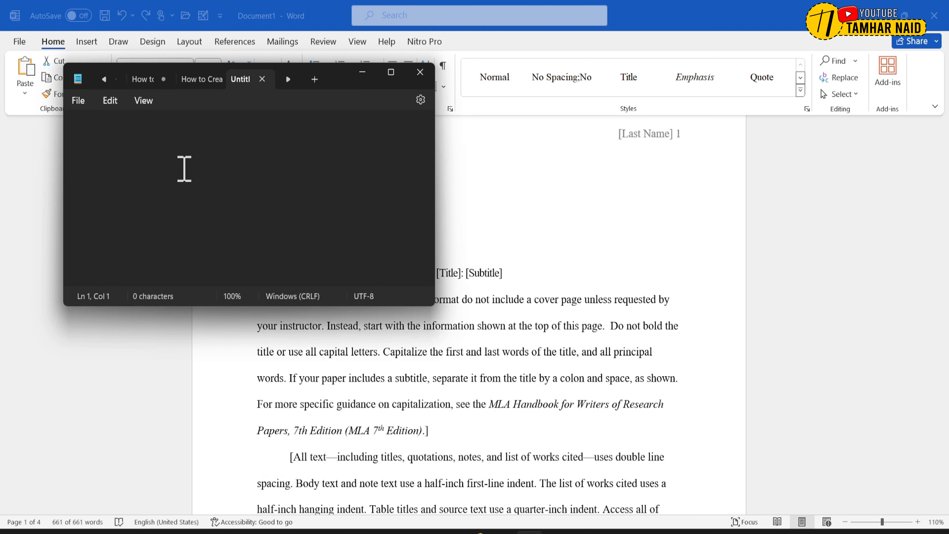
right_click(184, 169)
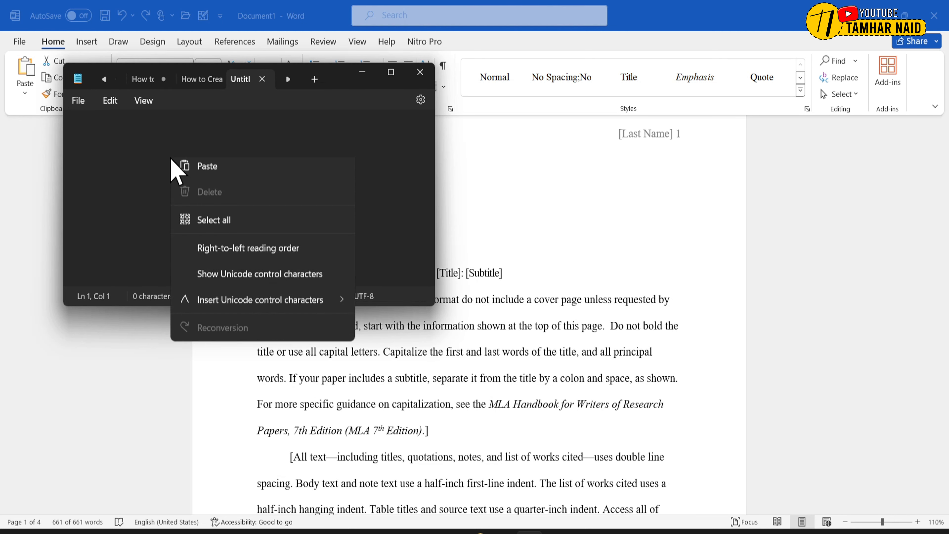
left_click(202, 249)
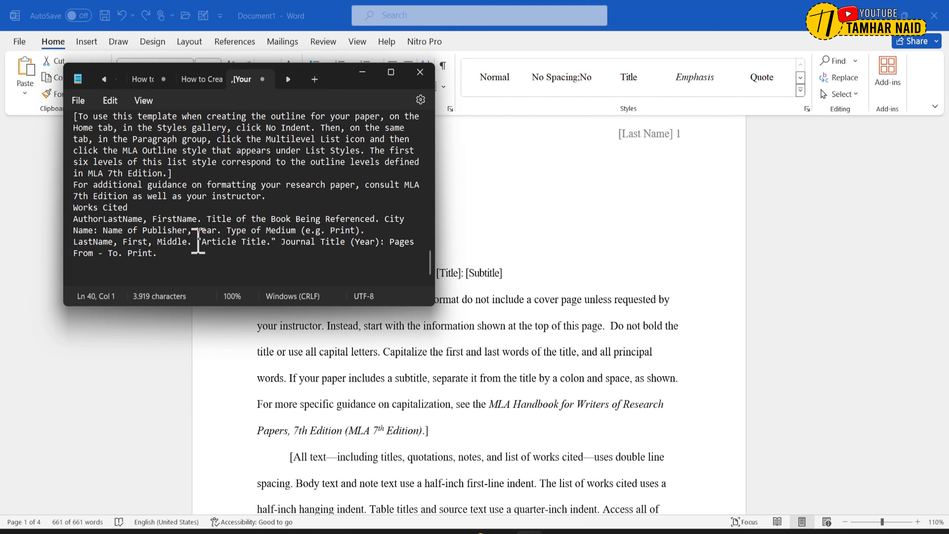
- Copy all the plain text from Notepad, switch to Word, and replace the document's whole content with it, keeping text only
scroll(198, 245, "up", 5)
key("ctrl+a")
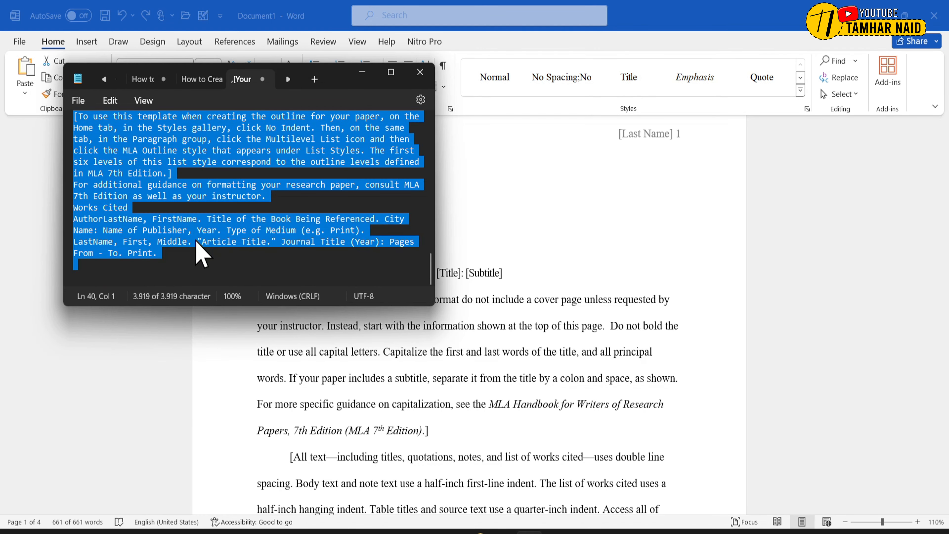
right_click(202, 224)
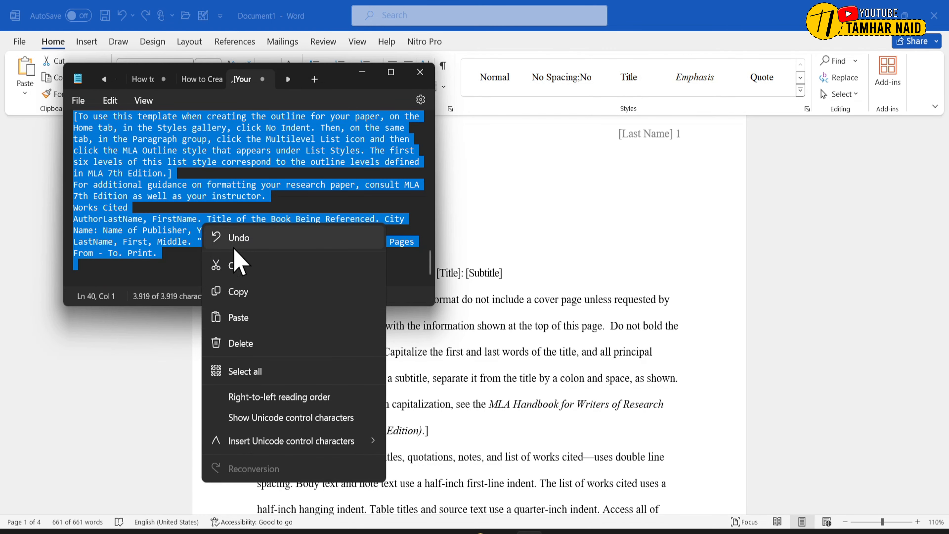
left_click(235, 293)
left_click(440, 315)
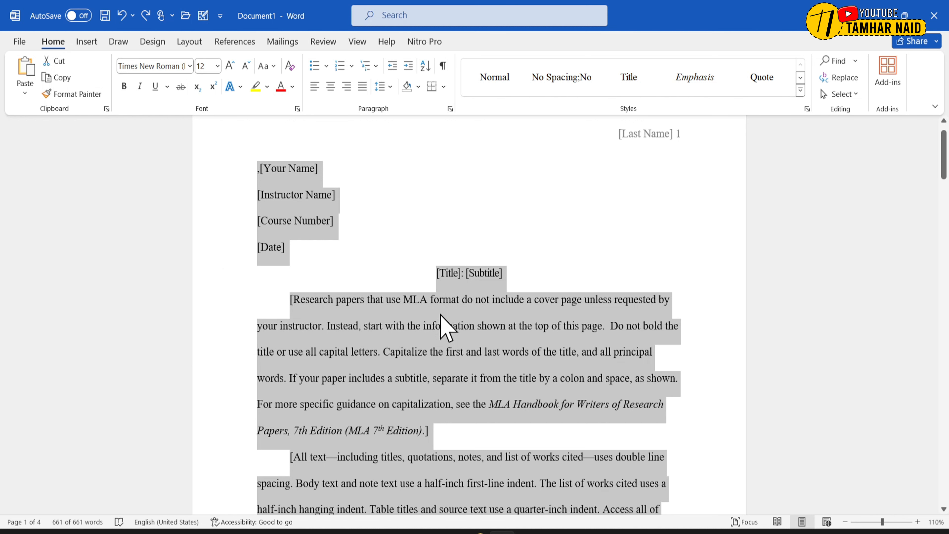
key("Delete")
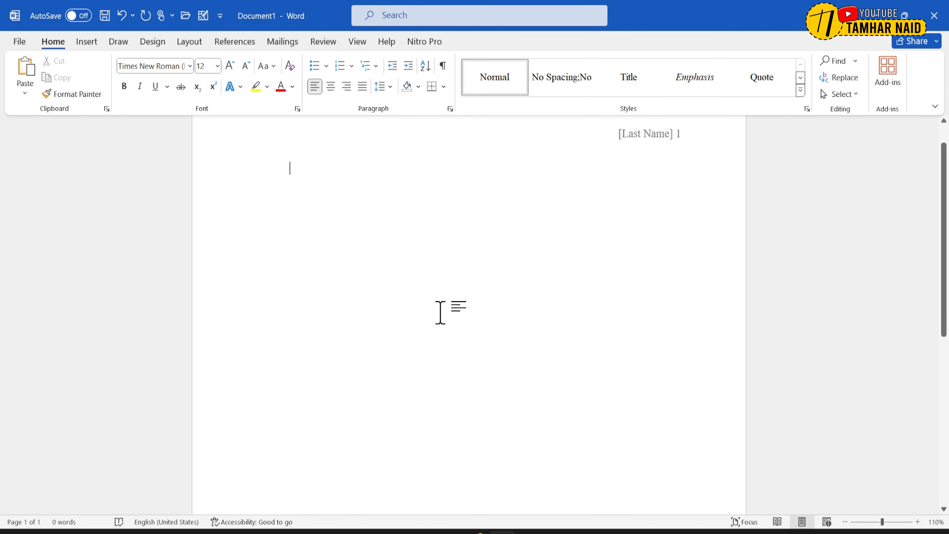
right_click(359, 237)
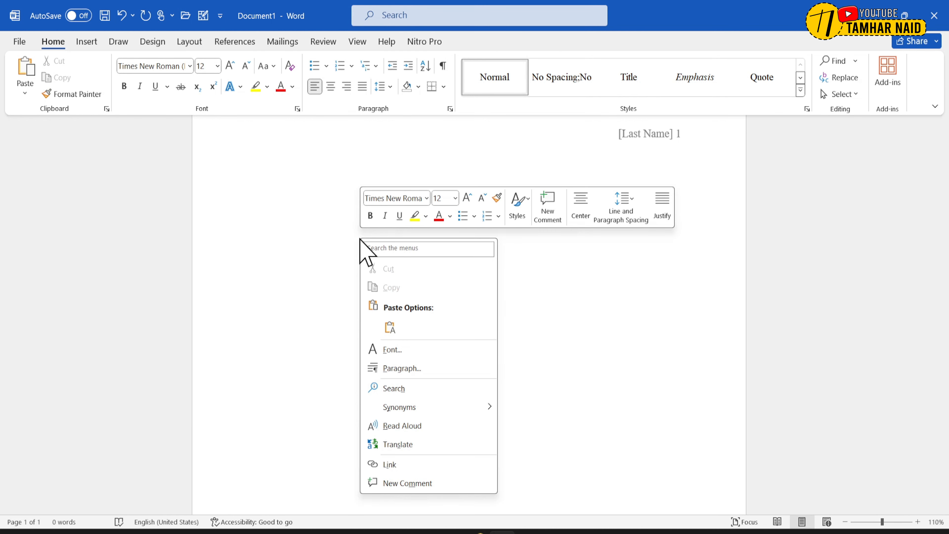
left_click(390, 327)
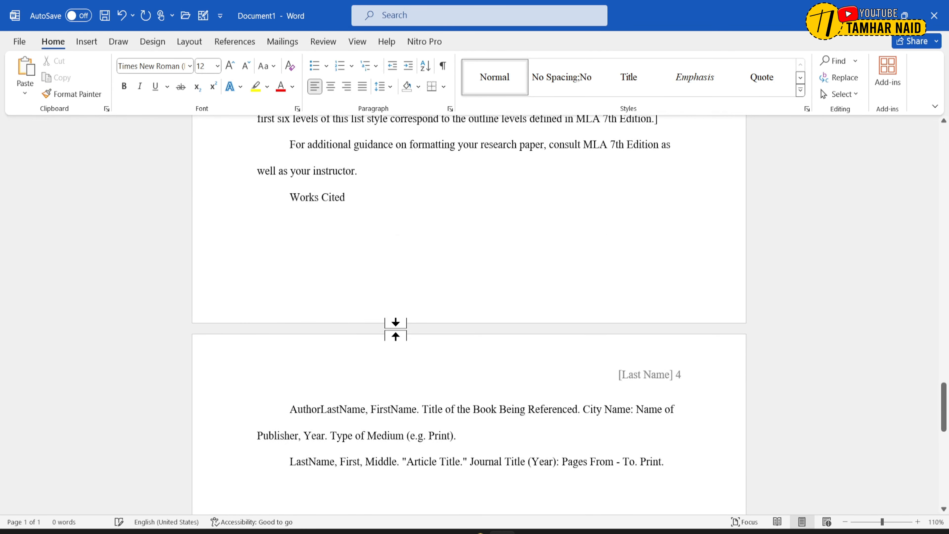
- Insert an empty paragraph between the [Title]: [Subtitle] line and the first body paragraph
scroll(398, 324, "up", 15)
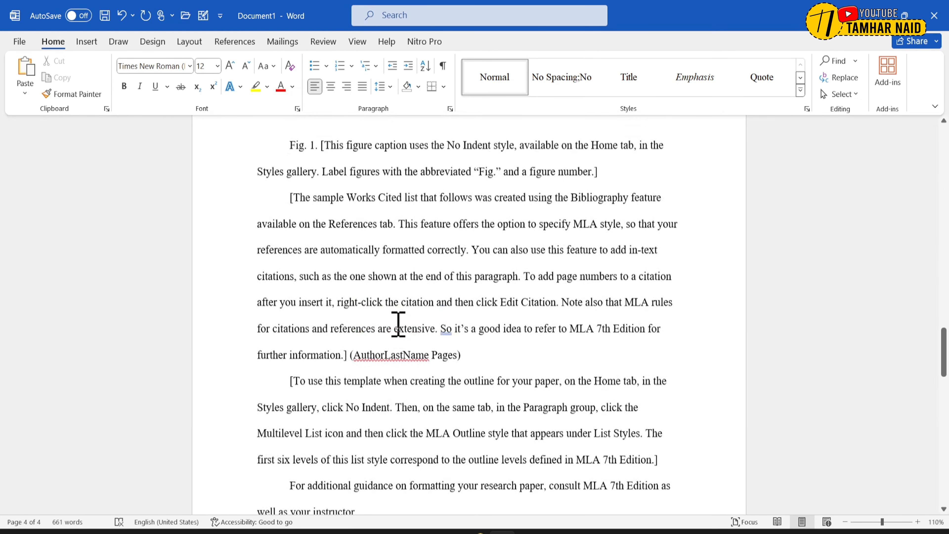
scroll(398, 324, "up", 15)
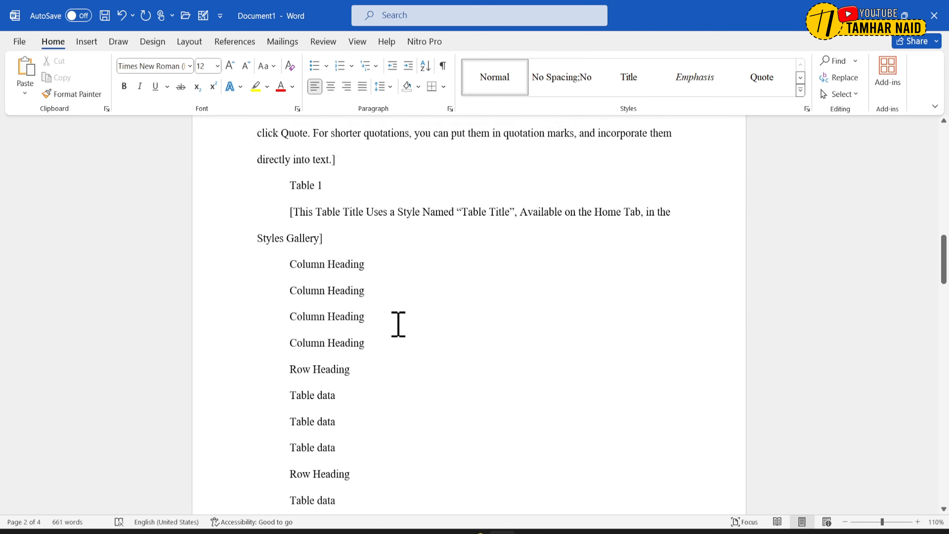
scroll(398, 324, "up", 15)
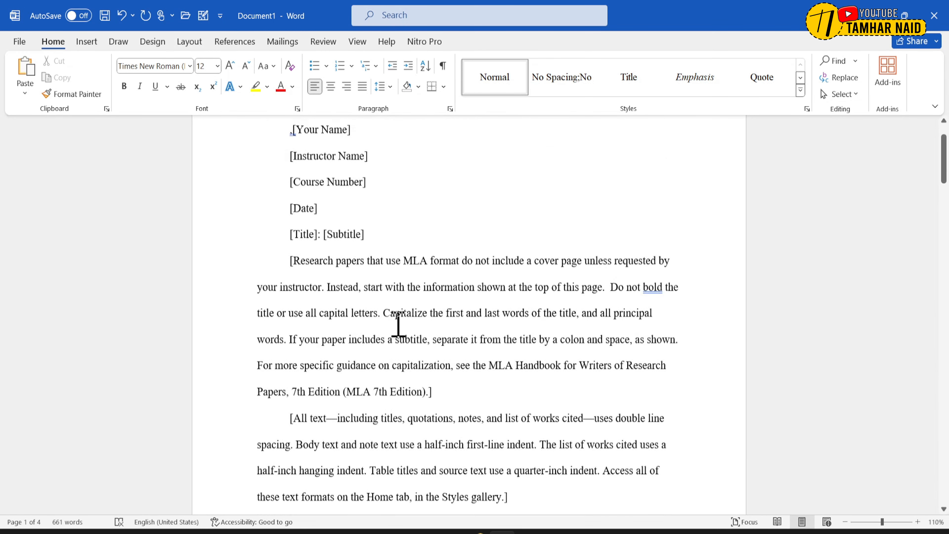
scroll(398, 324, "up", 2)
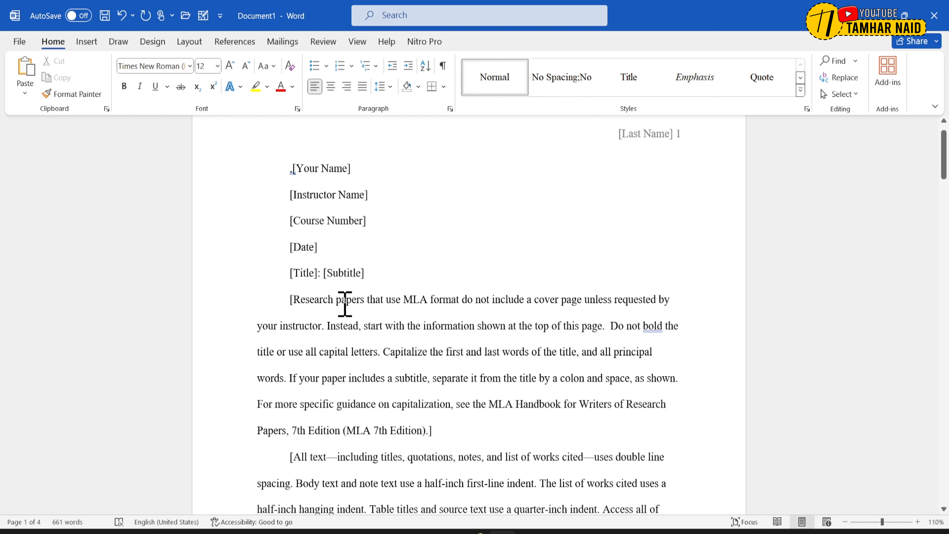
left_click_drag(334, 301, 555, 301)
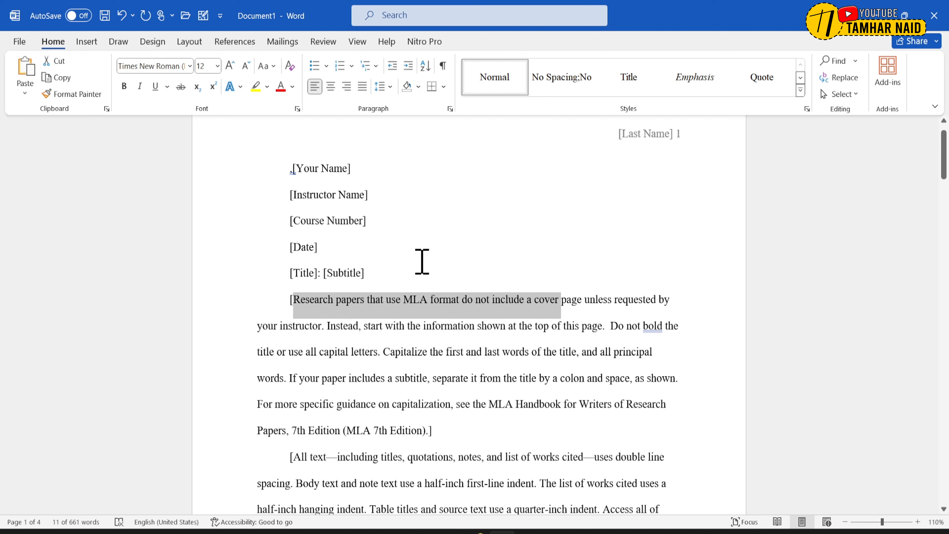
left_click(415, 272)
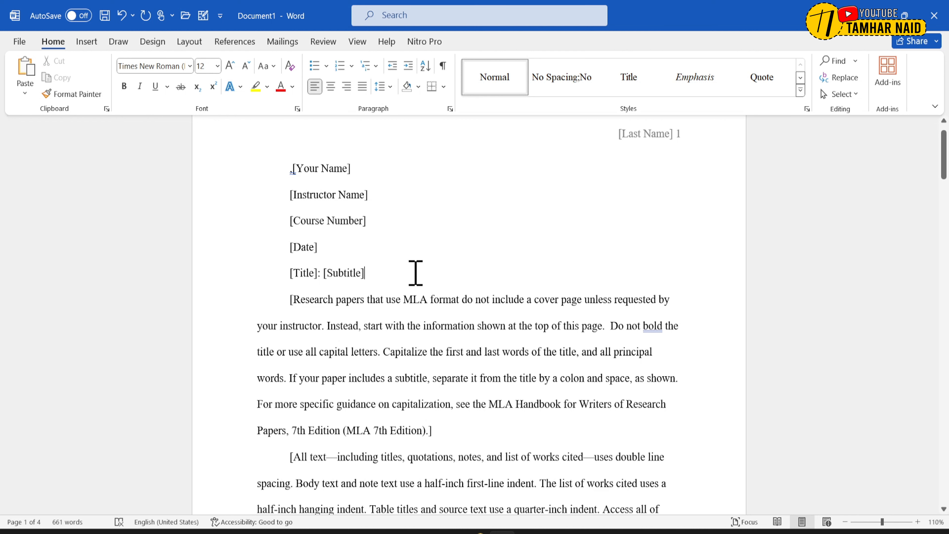
key("Return")
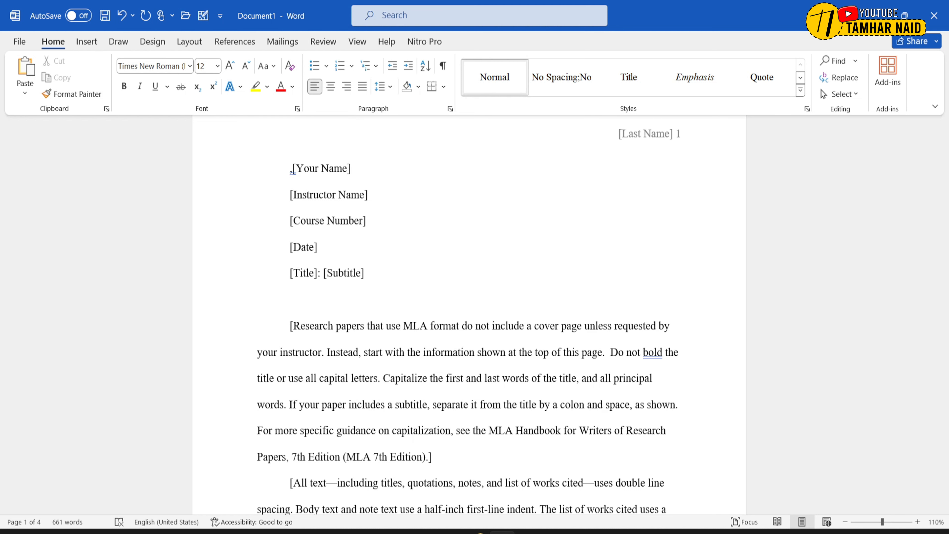
- Set the whole document's page orientation to Landscape through the custom margins settings
scroll(469, 314, "up", 1)
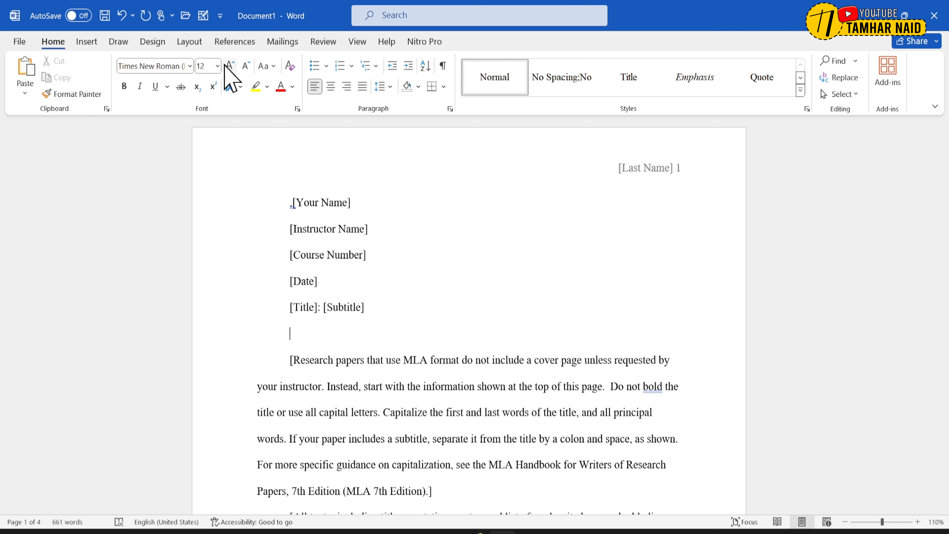
left_click(190, 41)
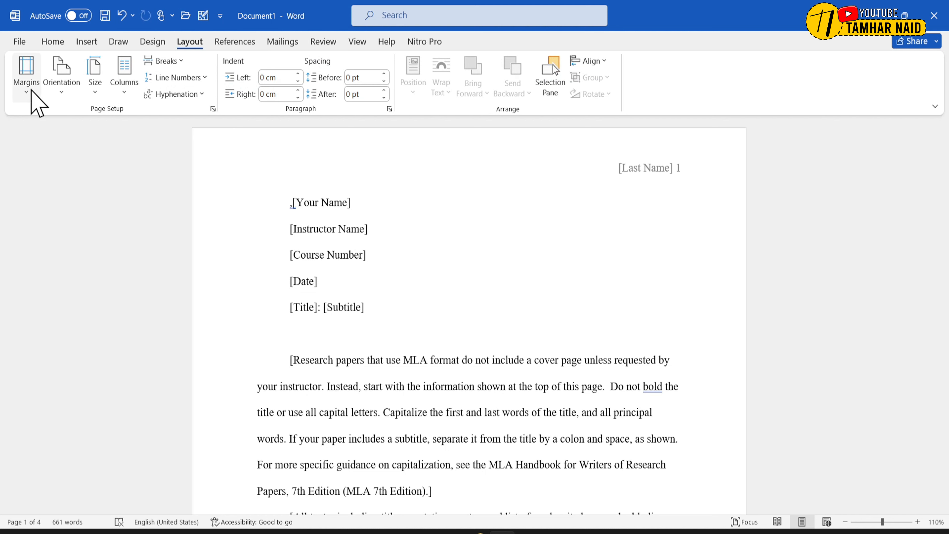
left_click(26, 82)
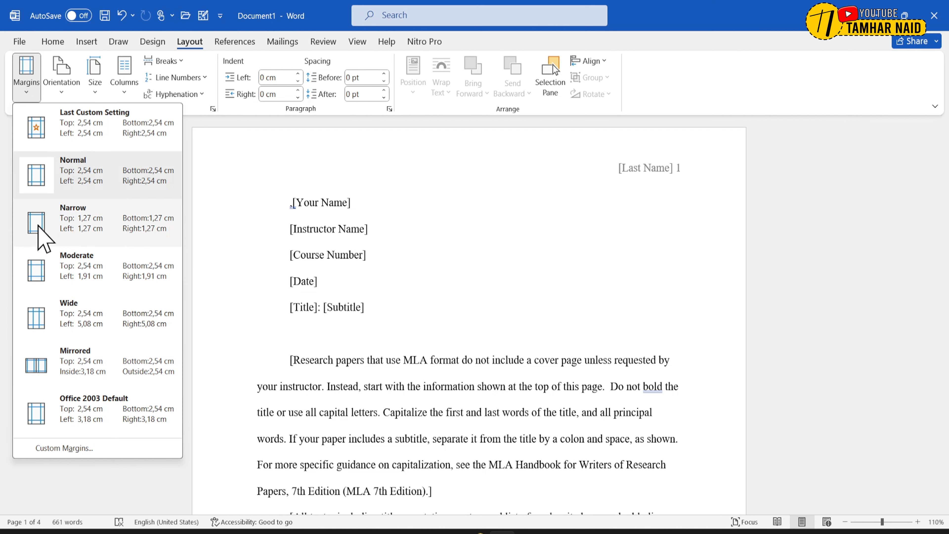
left_click(63, 450)
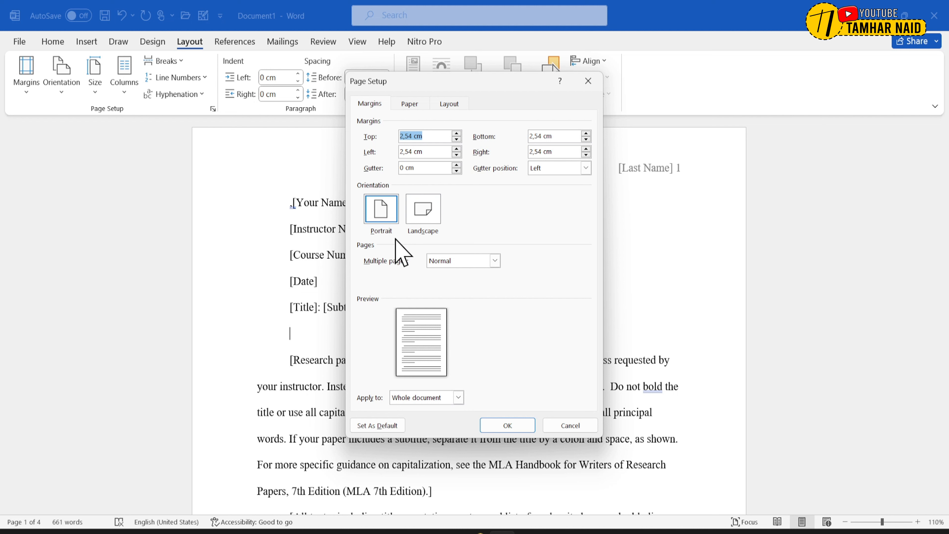
left_click(428, 222)
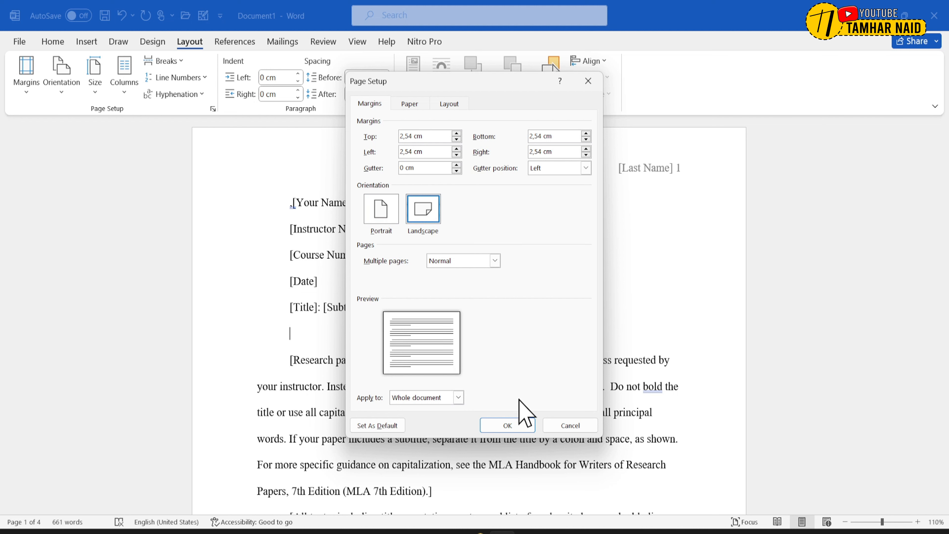
left_click(510, 424)
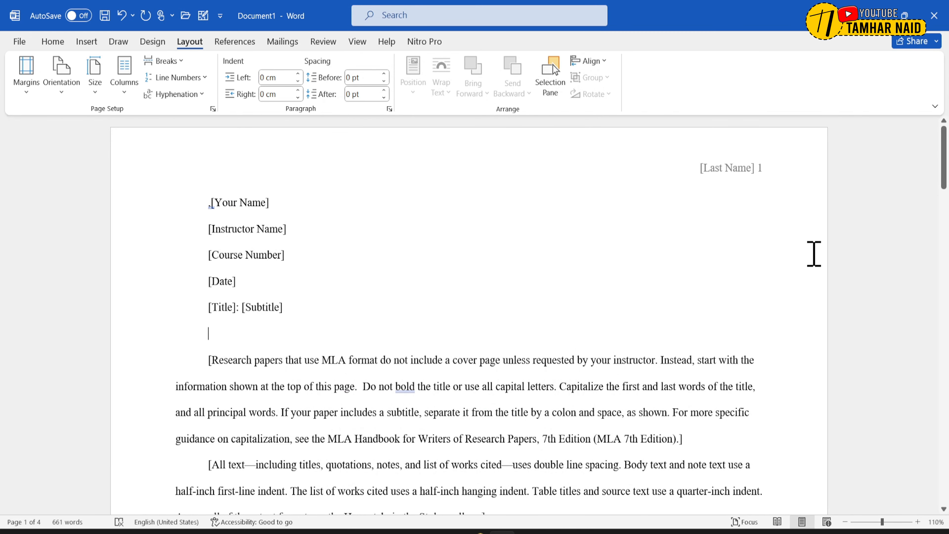
- Set the document's page orientation to Portrait
scroll(813, 253, "down", 6)
scroll(813, 253, "up", 6)
left_click(62, 93)
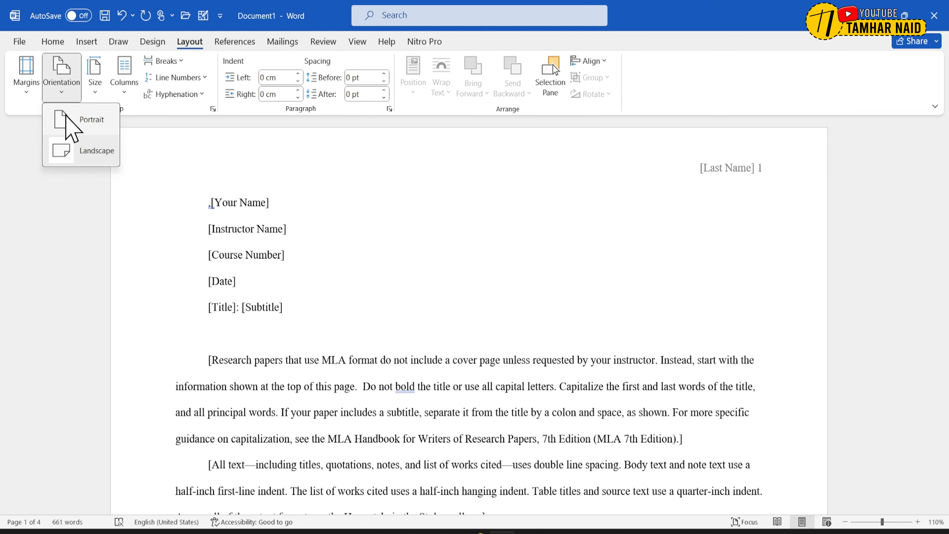
left_click(67, 119)
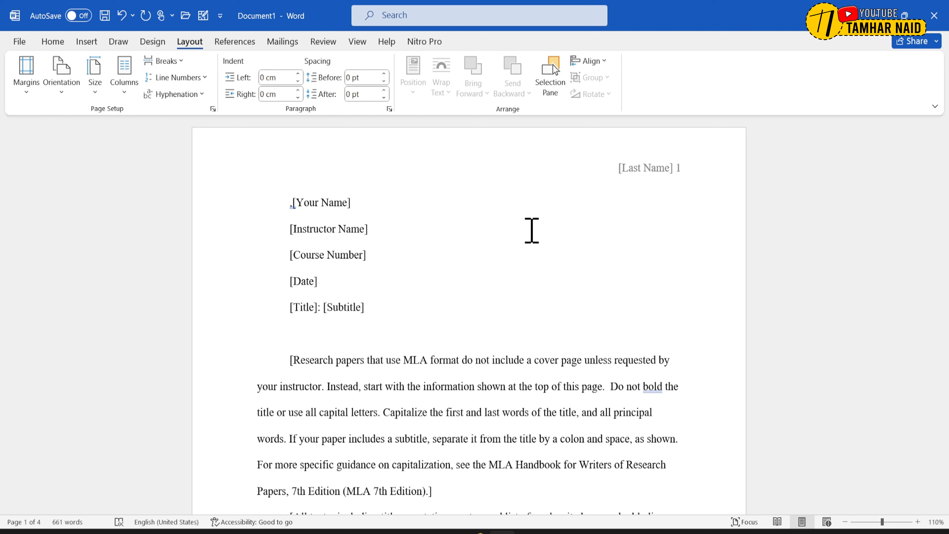
- Change the font of the first body paragraph, beginning "[Research papers that use MLA format", to Aptos Display
scroll(532, 230, "down", 3)
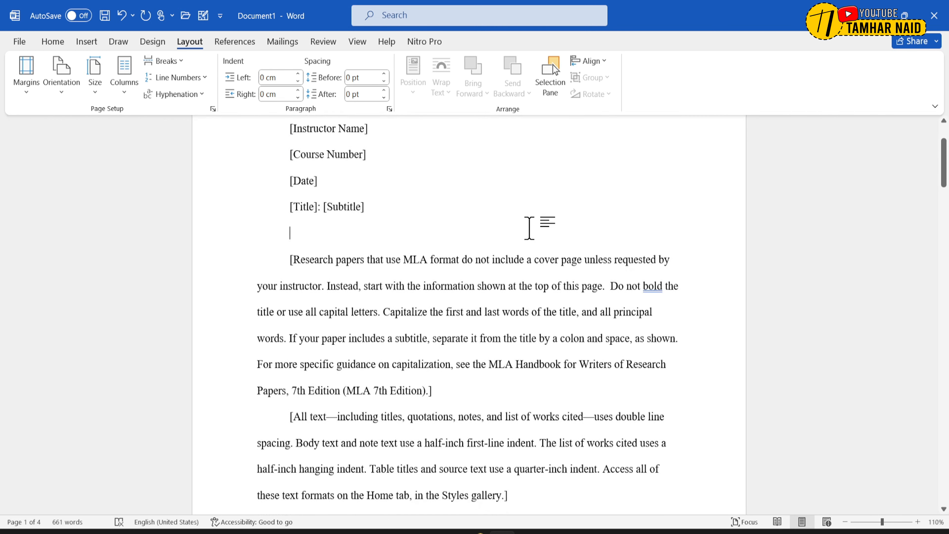
left_click_drag(290, 258, 504, 385)
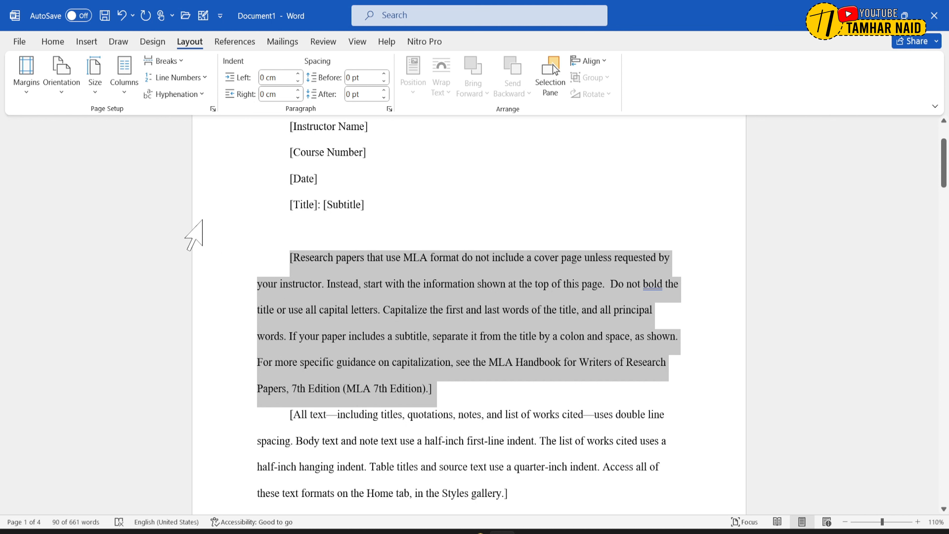
left_click(53, 41)
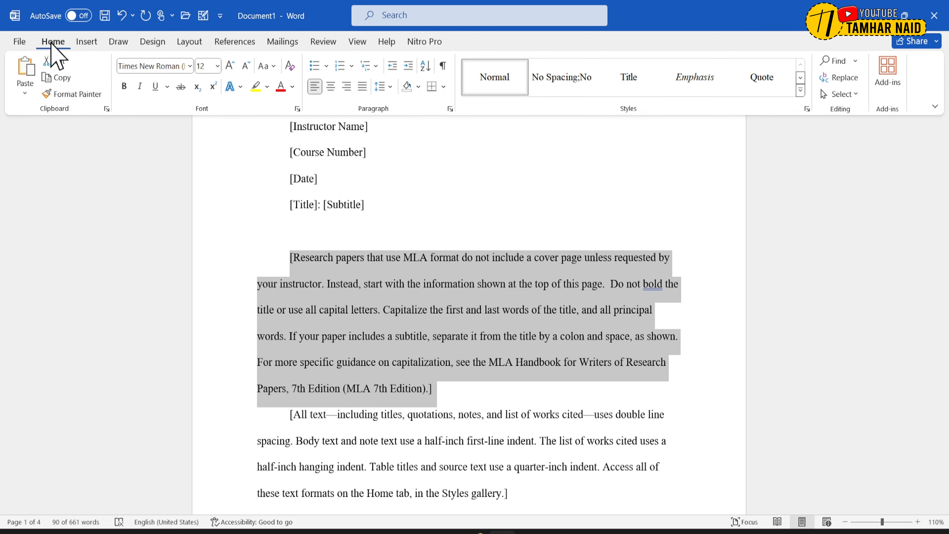
left_click(189, 66)
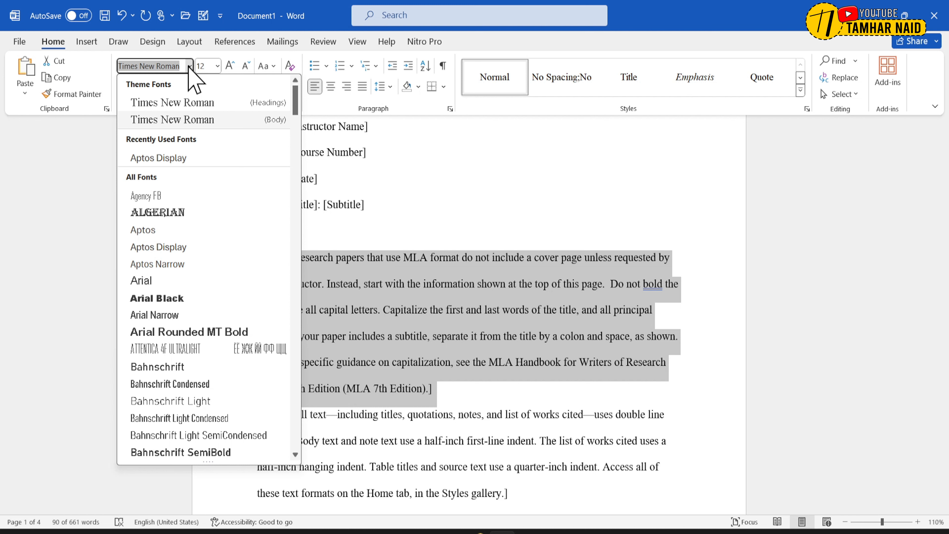
scroll(201, 250, "down", 1)
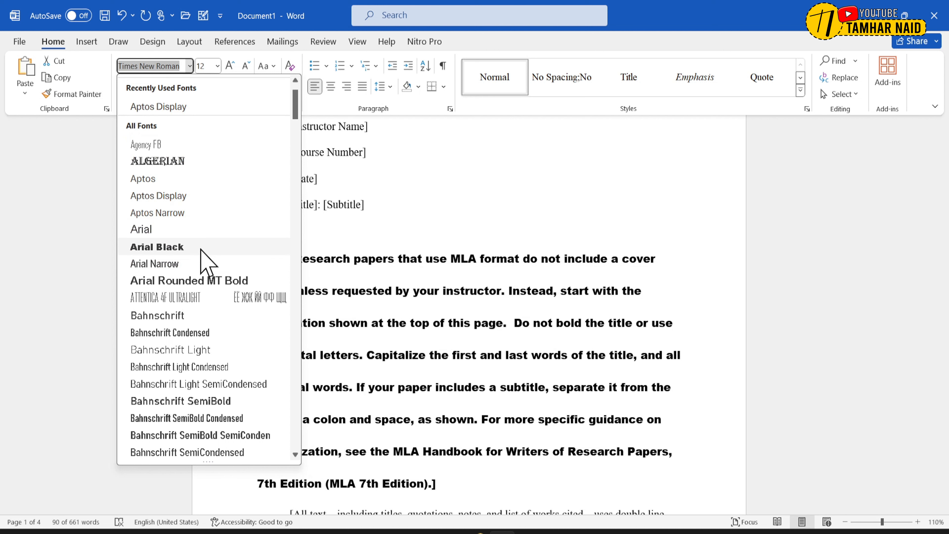
scroll(215, 198, "up", 1)
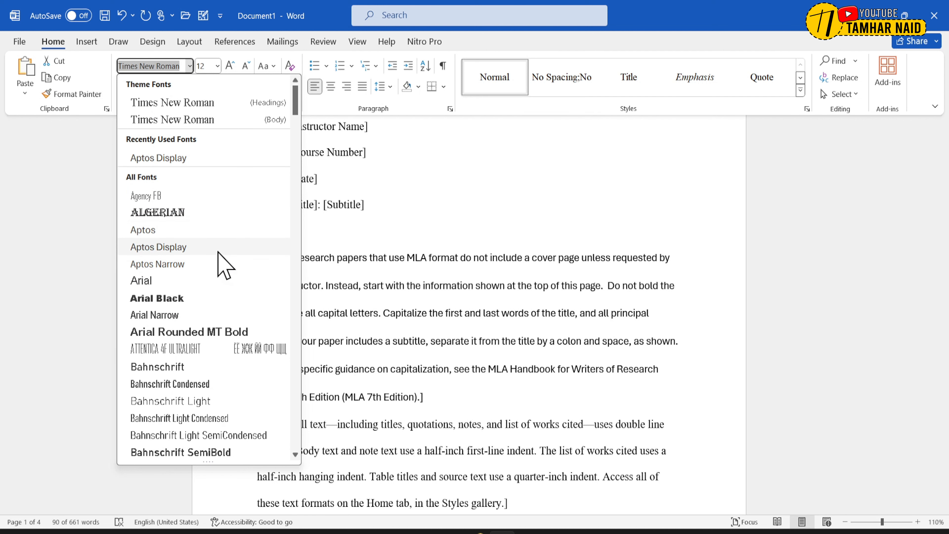
scroll(218, 254, "down", 1)
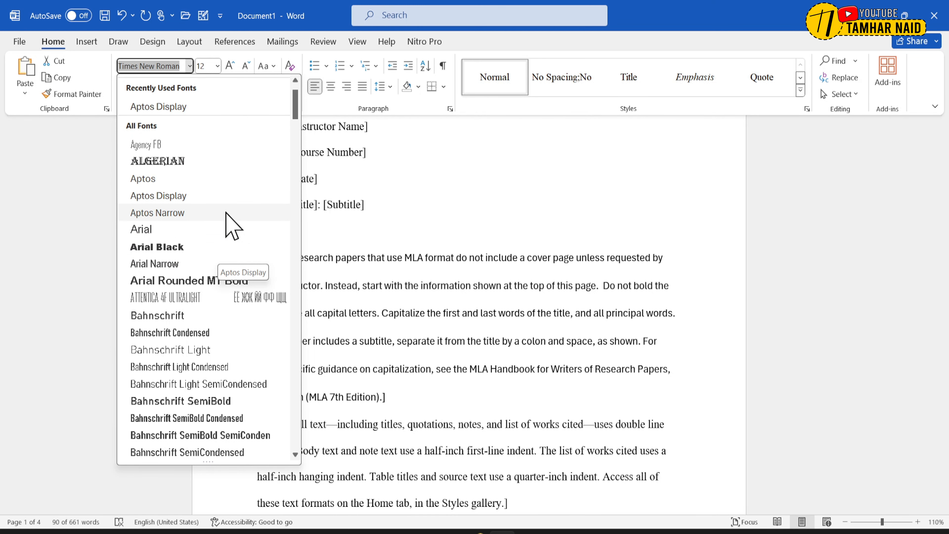
scroll(226, 213, "up", 1)
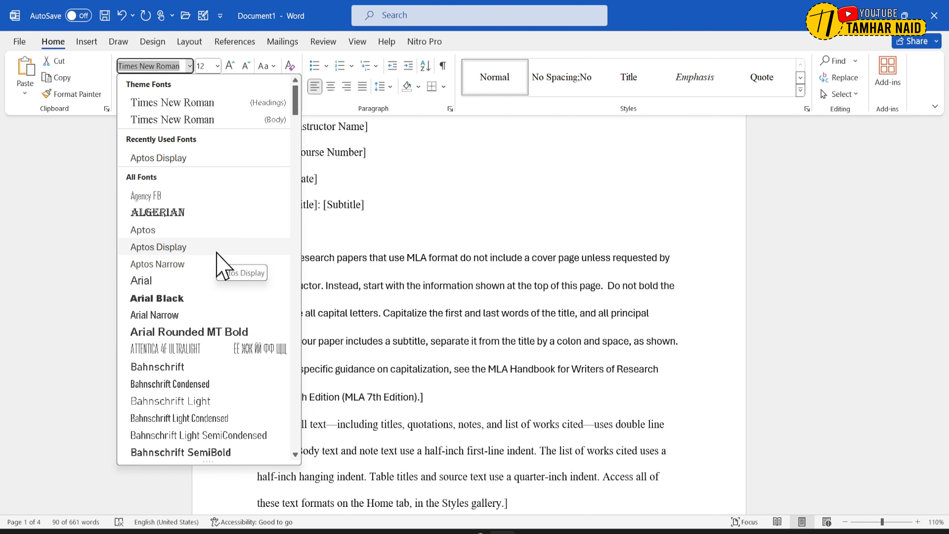
left_click(218, 250)
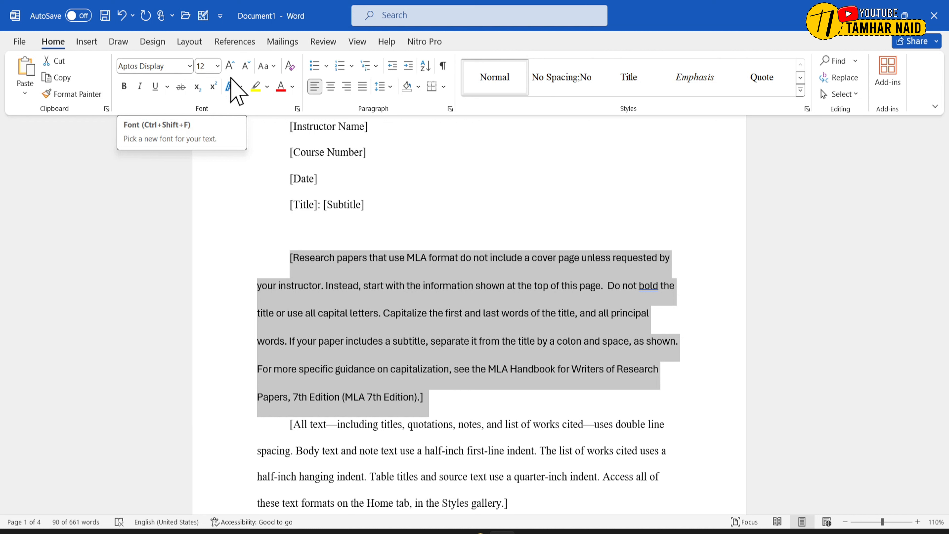
- Set the first body paragraph's font size to 13 and clear the selection
left_click(217, 66)
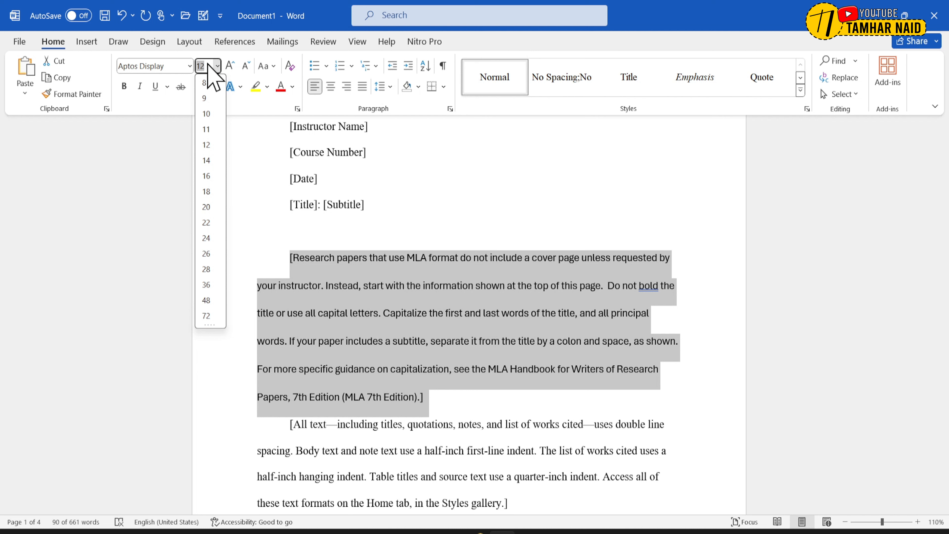
type("13")
key("Return")
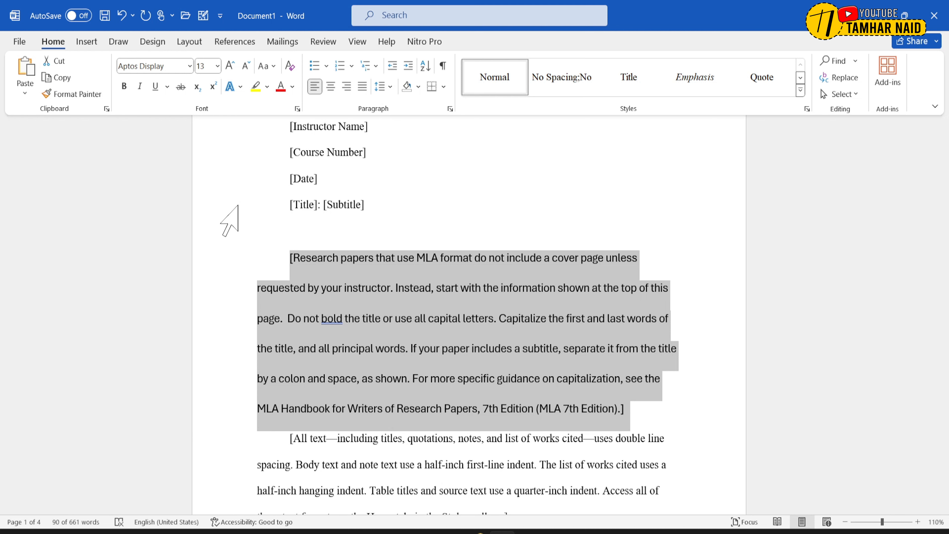
left_click(470, 290)
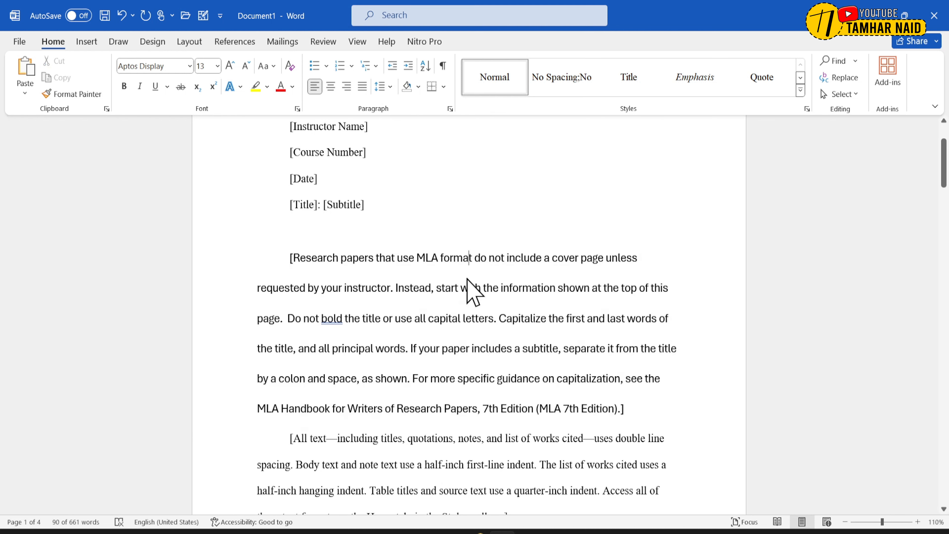
left_click_drag(282, 263, 660, 252)
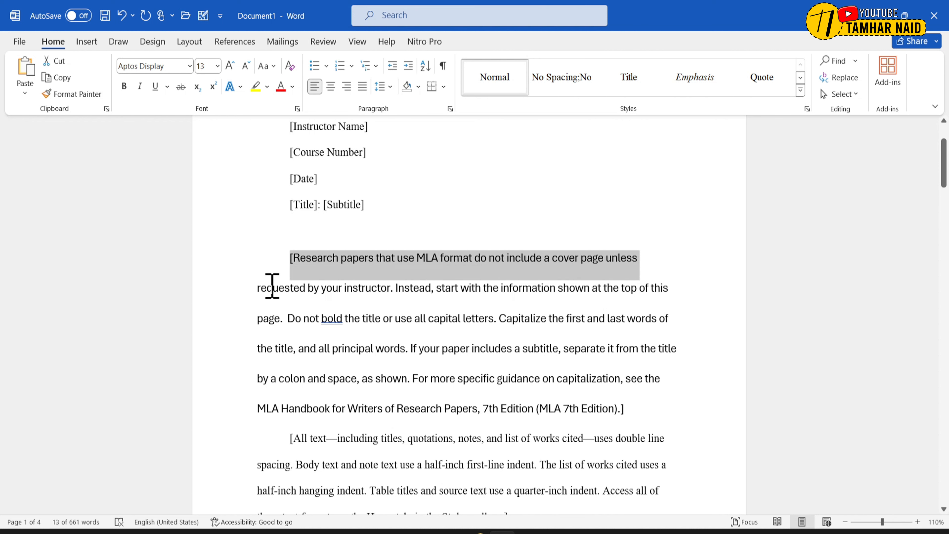
left_click_drag(252, 288, 737, 288)
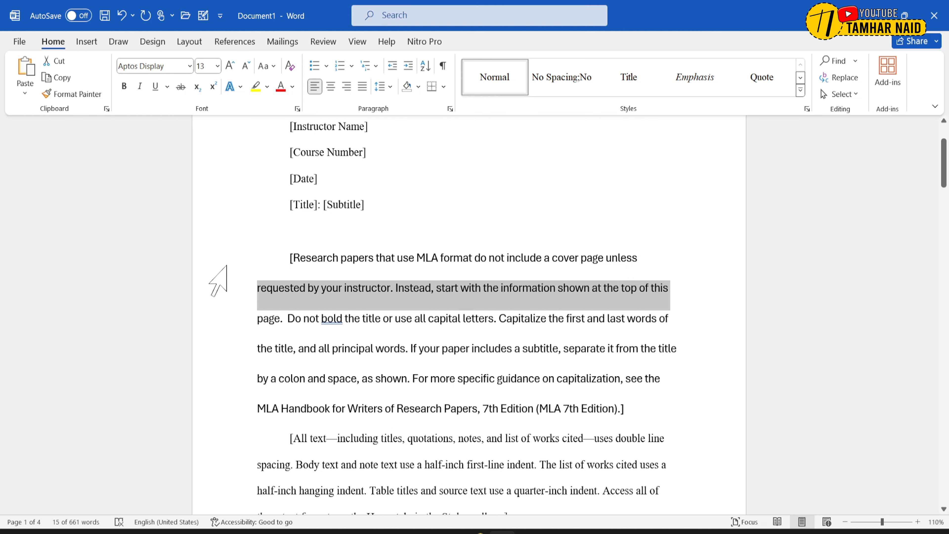
left_click_drag(288, 259, 275, 290)
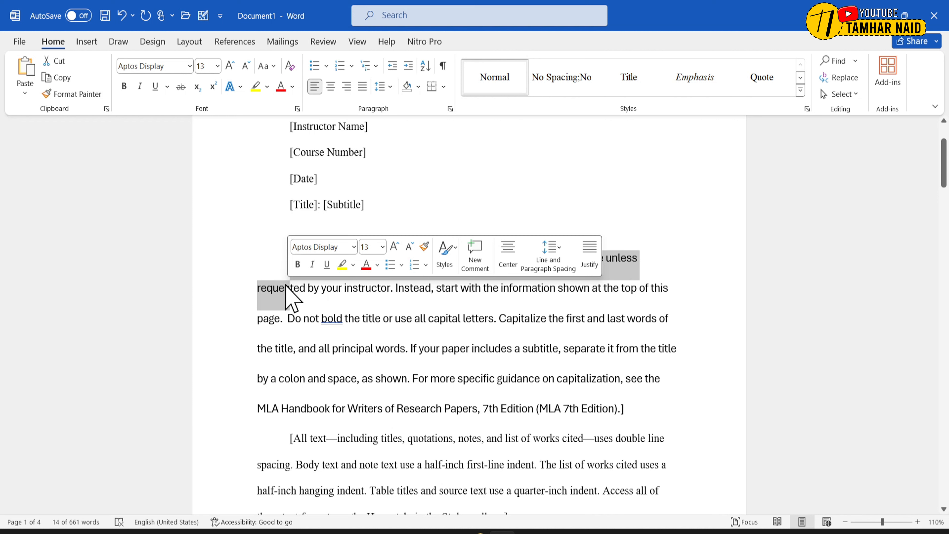
left_click(622, 273)
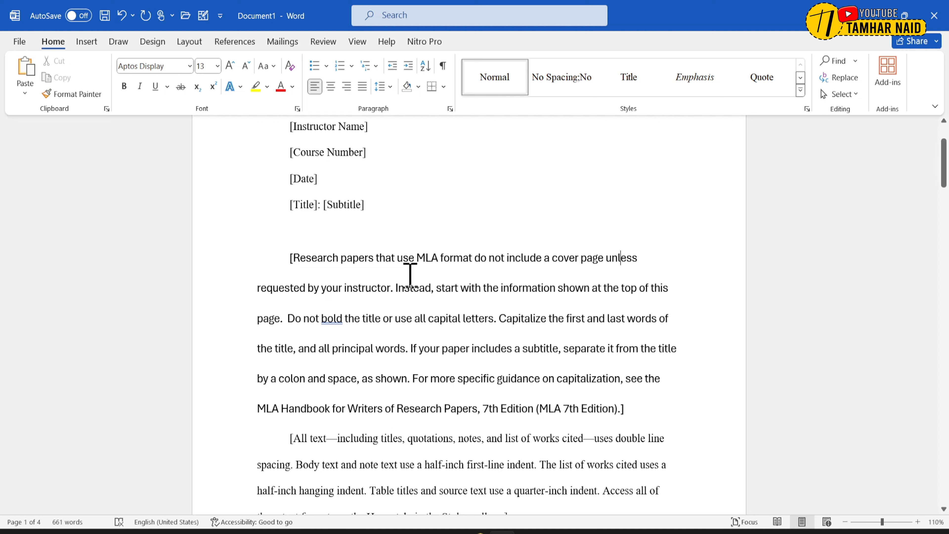
- Set the line spacing of the whole first body paragraph to 1.15
left_click_drag(288, 257, 660, 413)
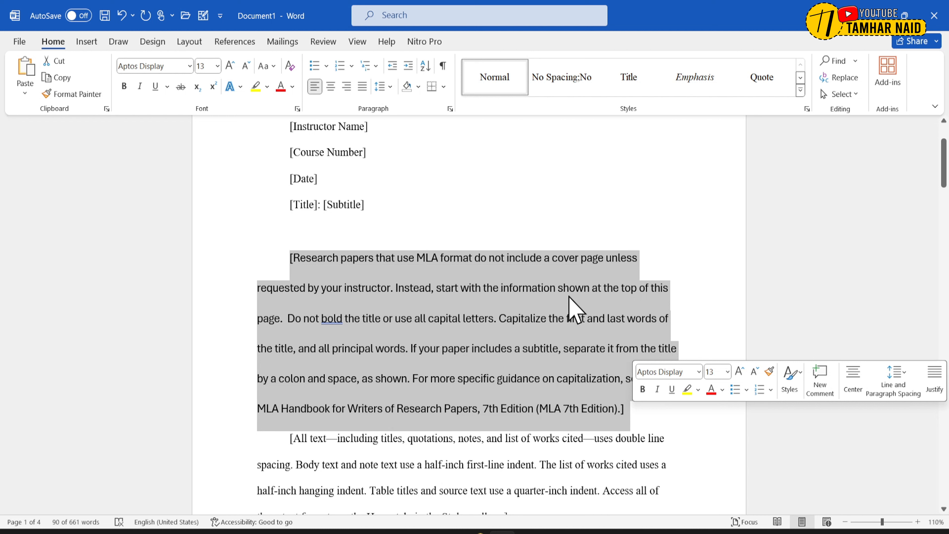
left_click(390, 87)
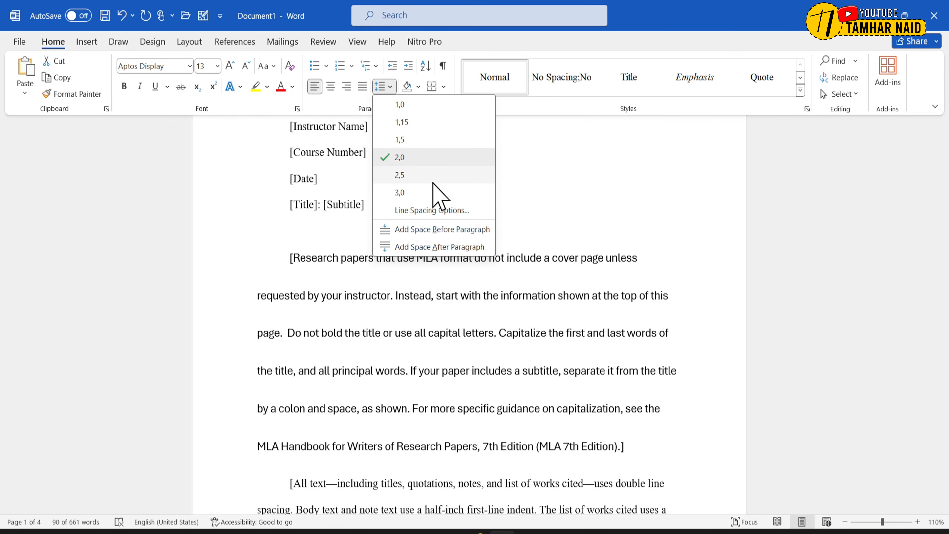
left_click(427, 125)
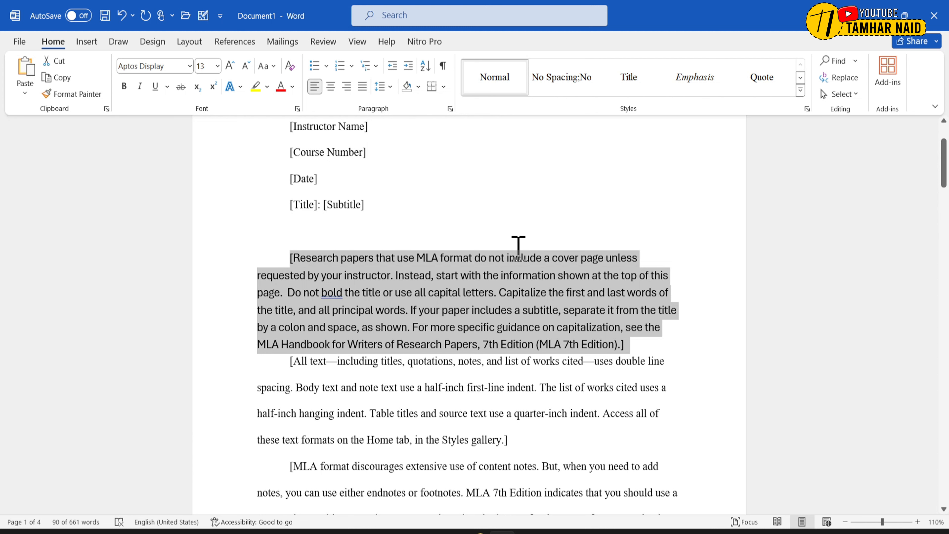
- Review the first body paragraph's detailed line spacing options and the document's paper size settings
left_click(387, 86)
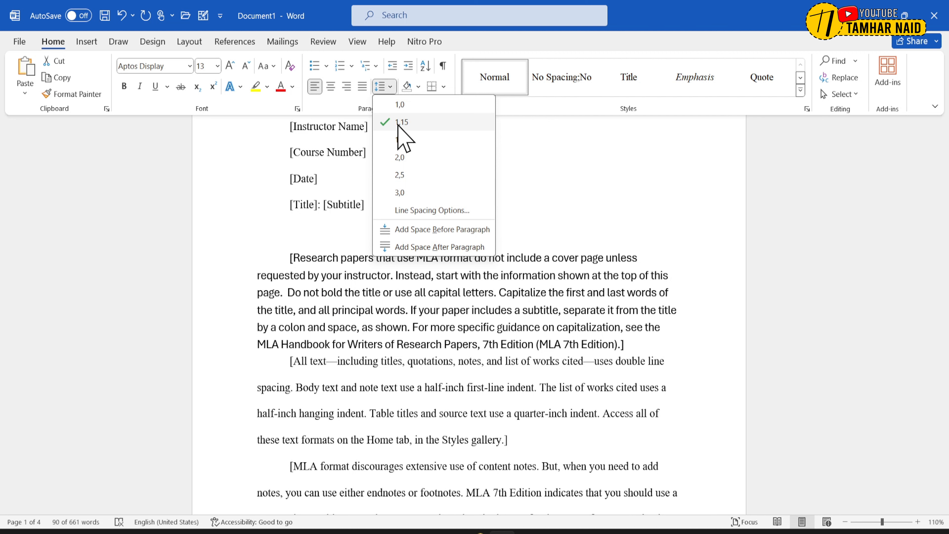
left_click(417, 211)
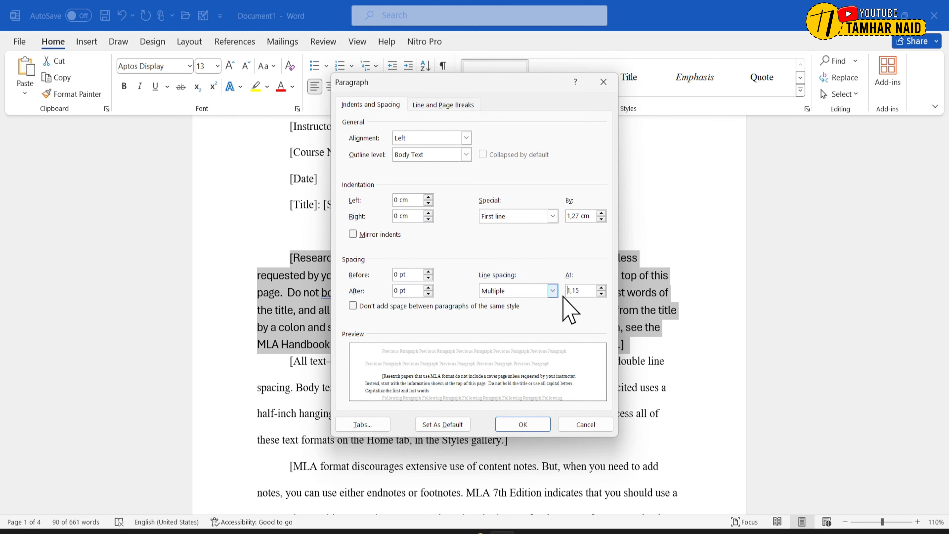
left_click(582, 292)
left_click_drag(582, 292, 562, 288)
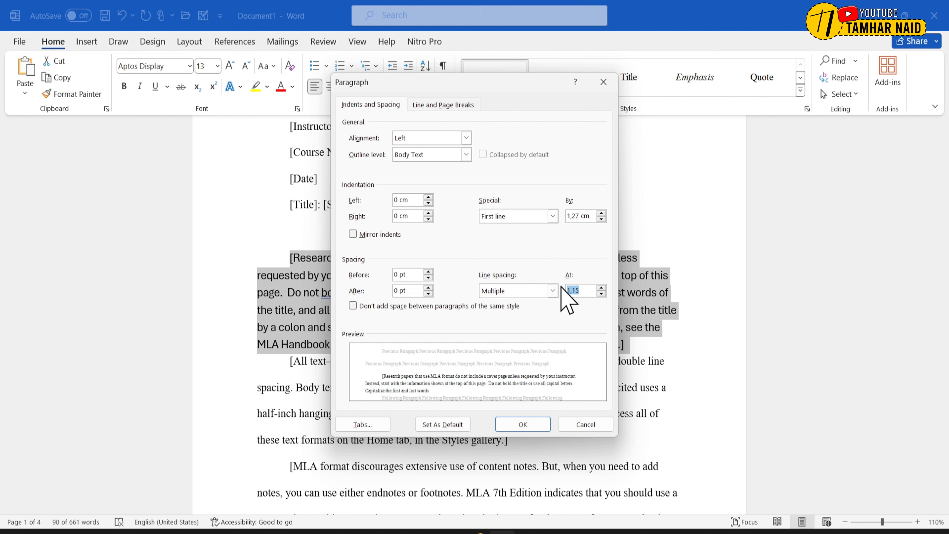
left_click(585, 424)
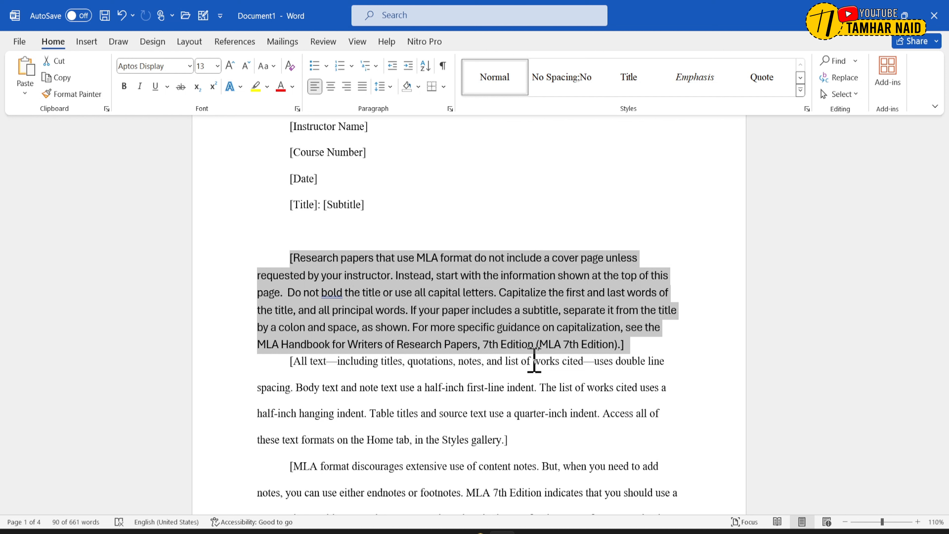
left_click(188, 42)
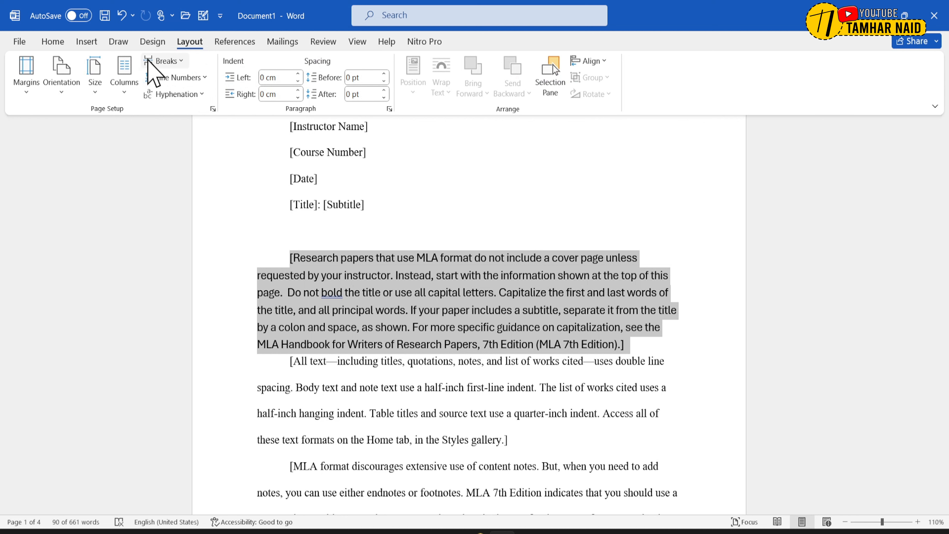
left_click(98, 92)
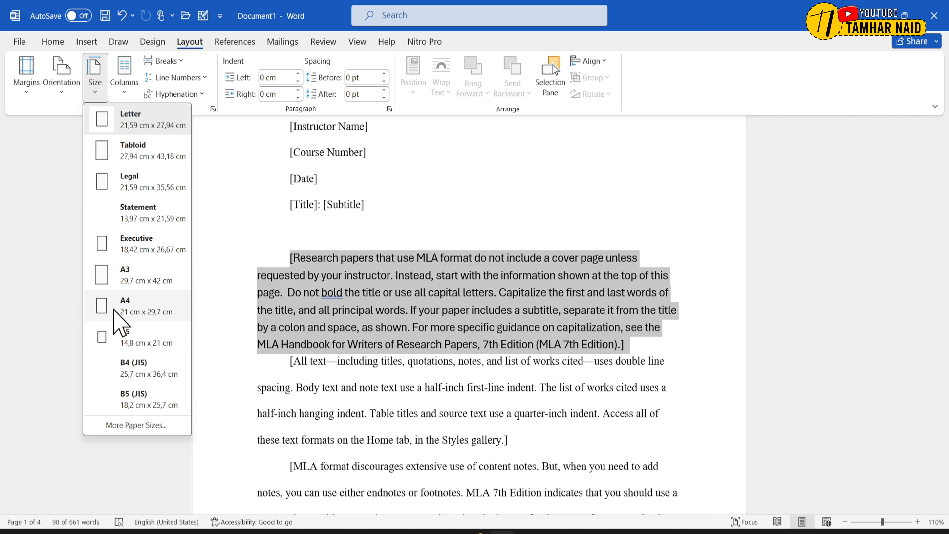
left_click(130, 428)
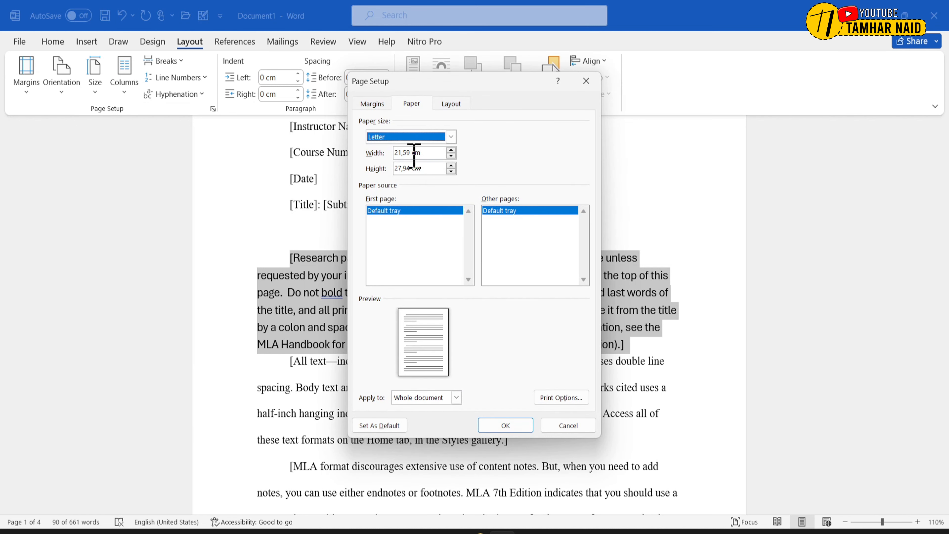
left_click(567, 426)
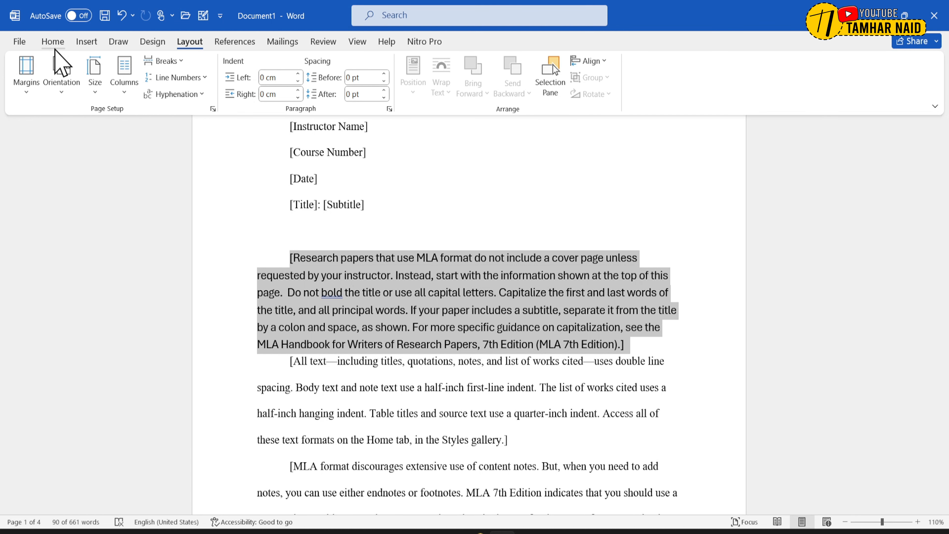
- Try center and right alignment on the first body paragraph, and finally justify it
left_click(54, 43)
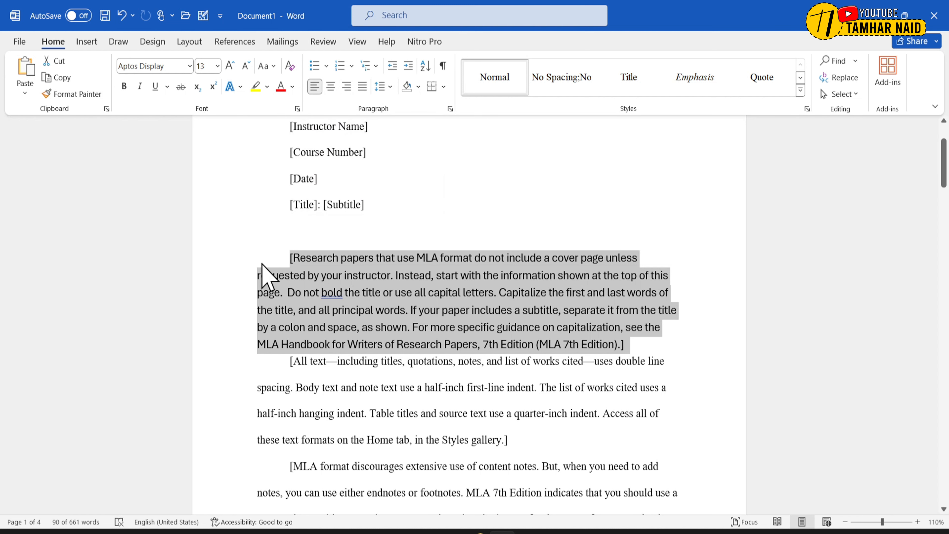
left_click(332, 93)
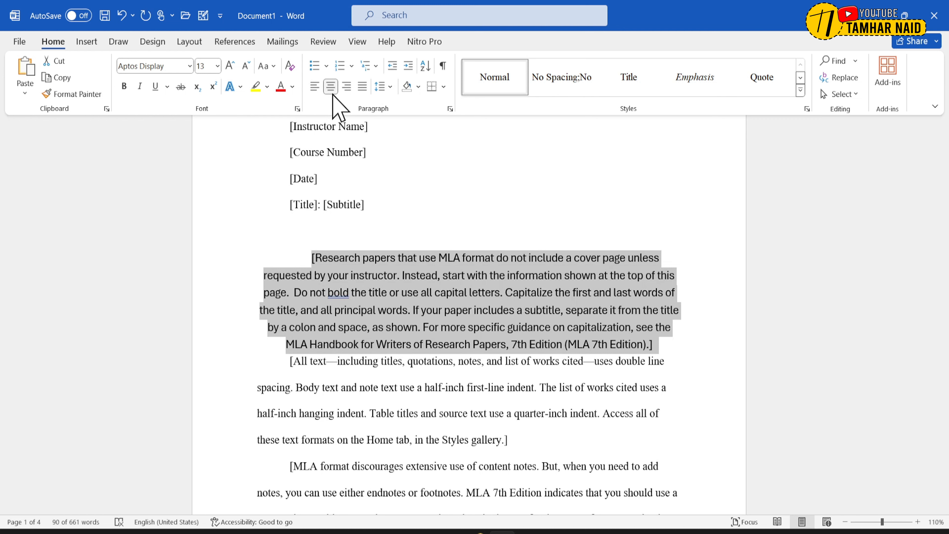
left_click(346, 87)
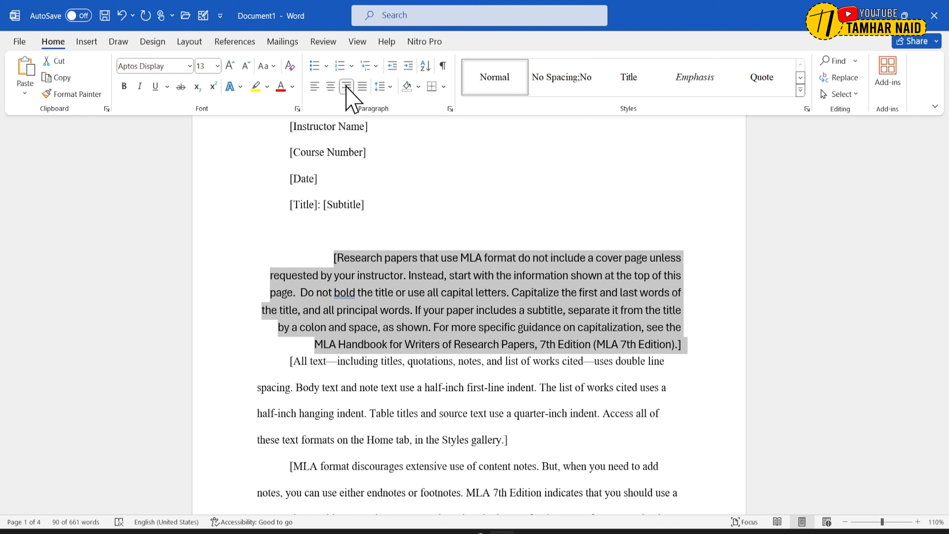
left_click(362, 87)
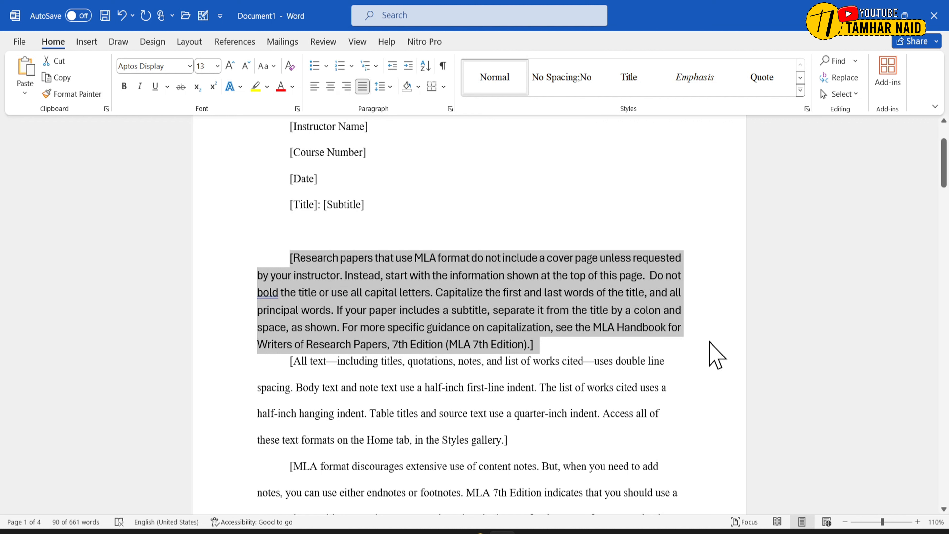
- Insert an empty paragraph between the first body paragraph and the one beginning "[All text"
left_click(595, 345)
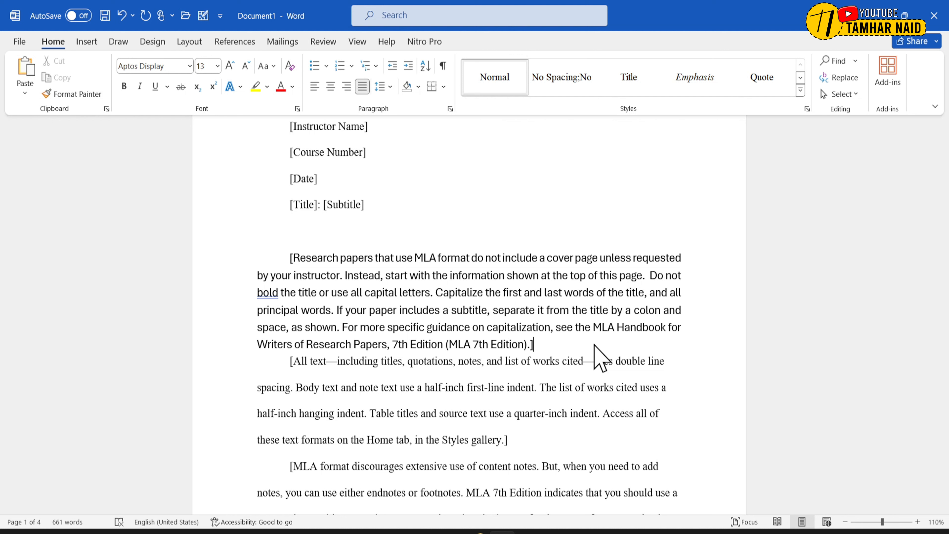
key("ctrl+z")
key("Return")
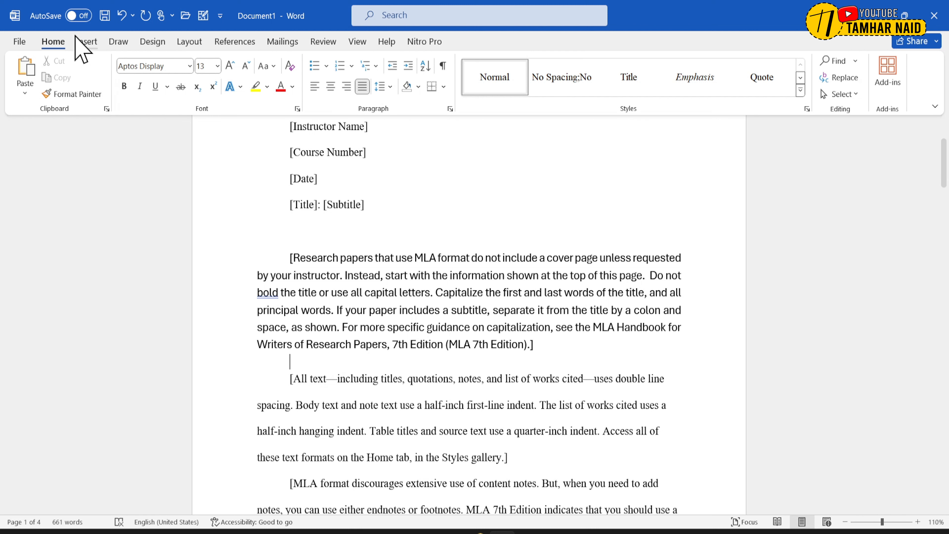
- Insert a 4x2 table in the empty paragraph below the first body paragraph and apply the plain style with full grid borders
left_click(86, 42)
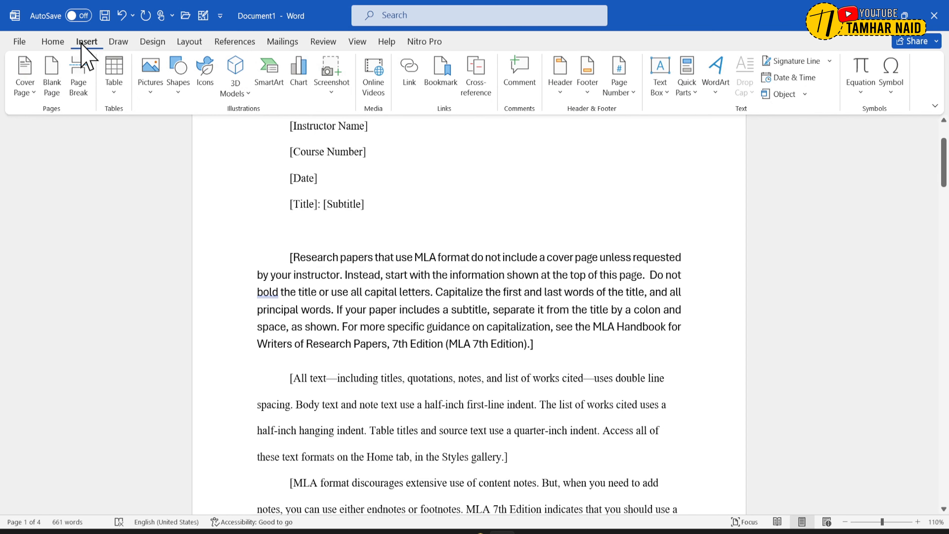
left_click(114, 93)
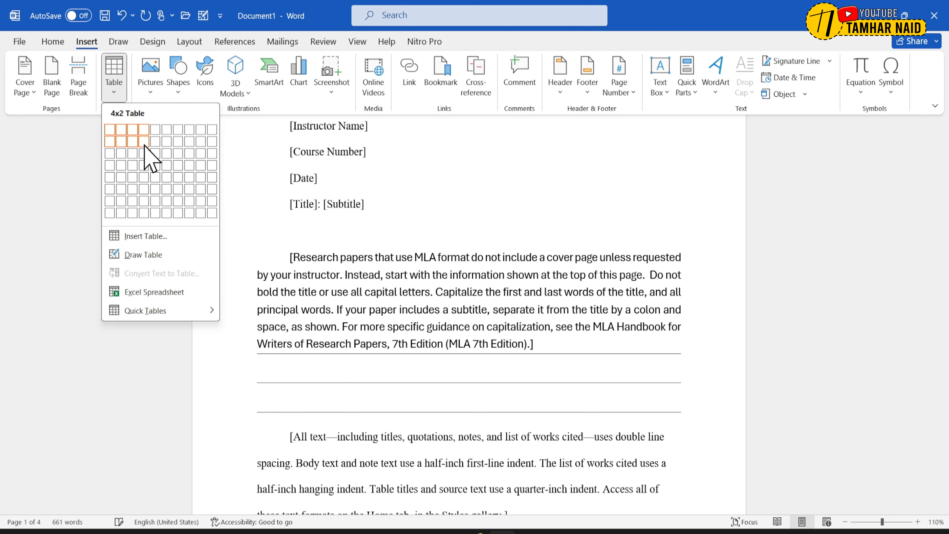
left_click(145, 145)
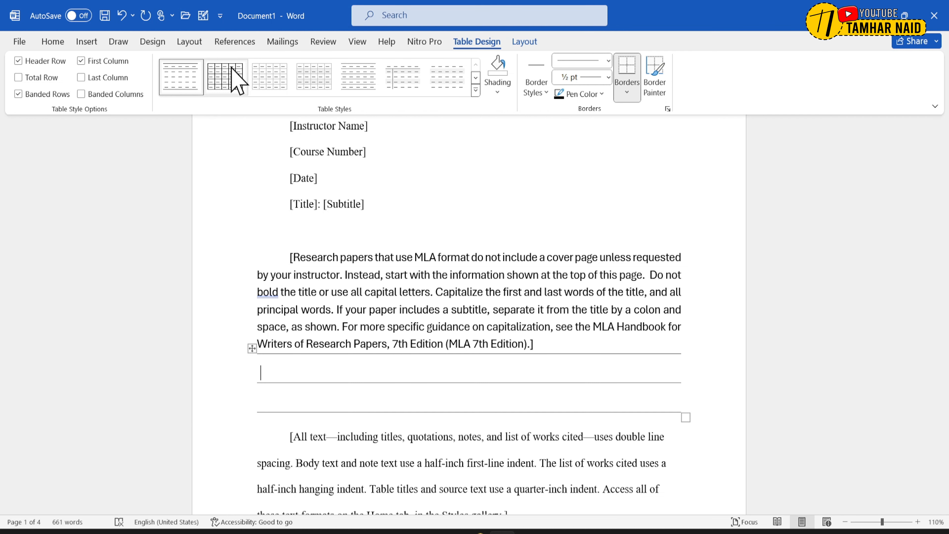
left_click(236, 79)
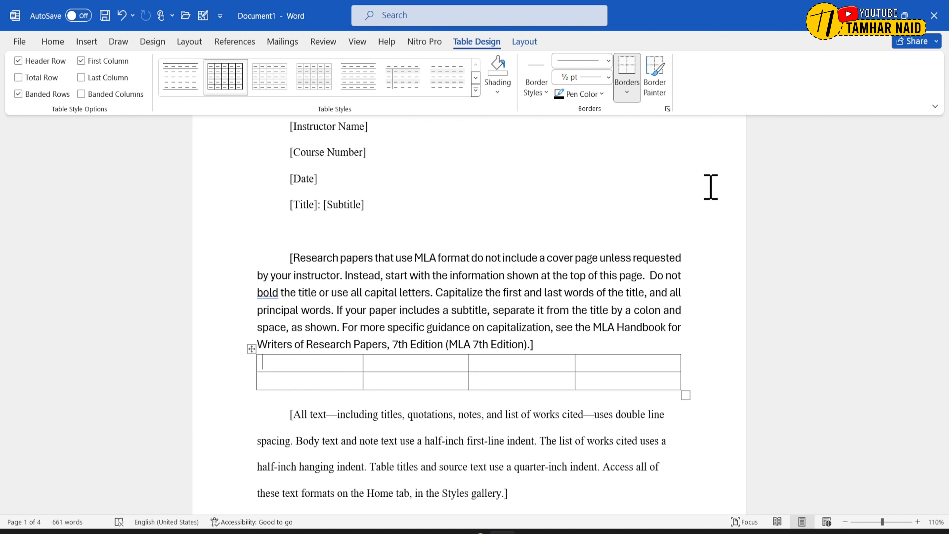
- Try UPPERCASE and Capitalize Each Word on "format do not include a cover page unless requested", and finally set it to lowercase
left_click_drag(465, 258, 659, 258)
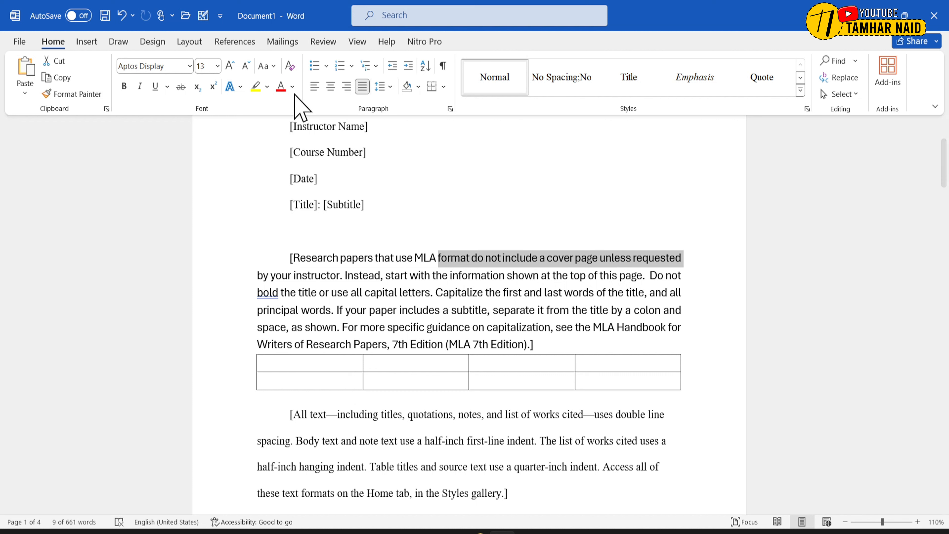
left_click(271, 71)
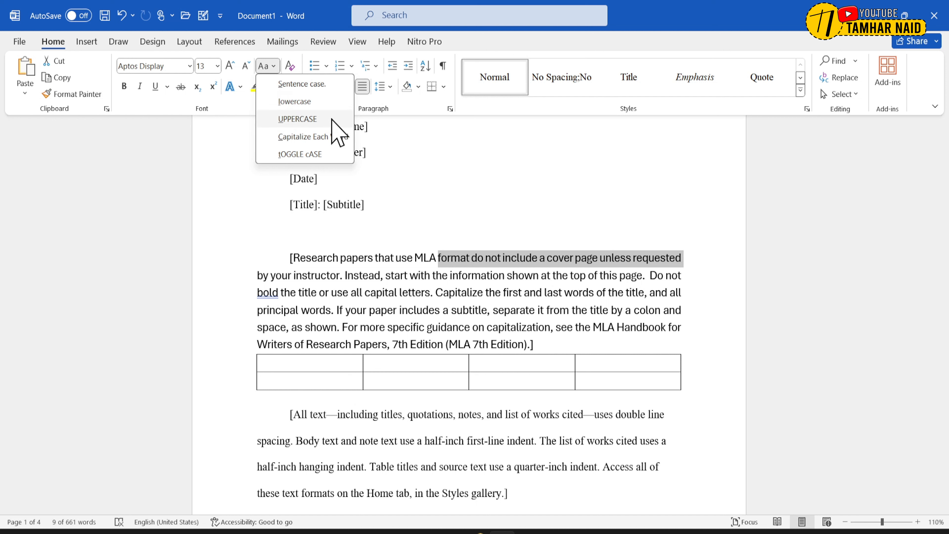
left_click(297, 119)
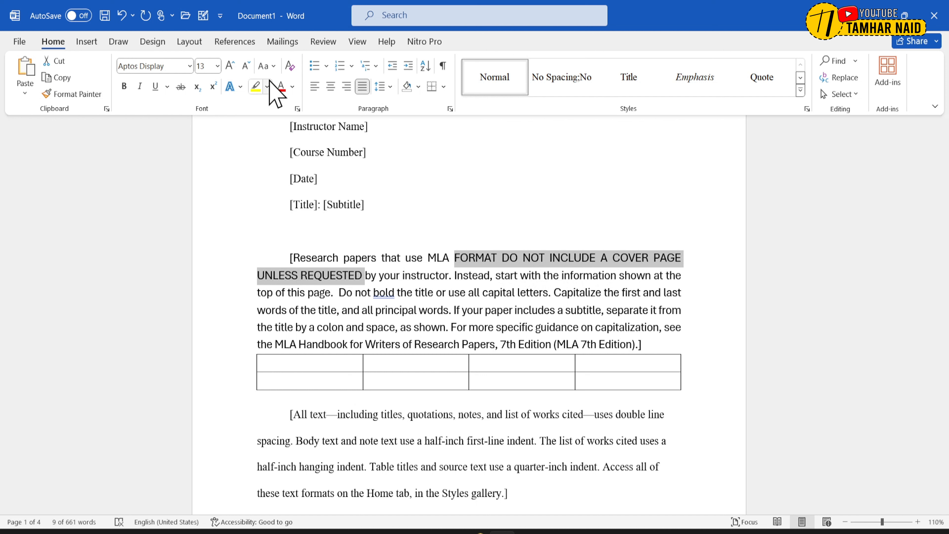
left_click(274, 66)
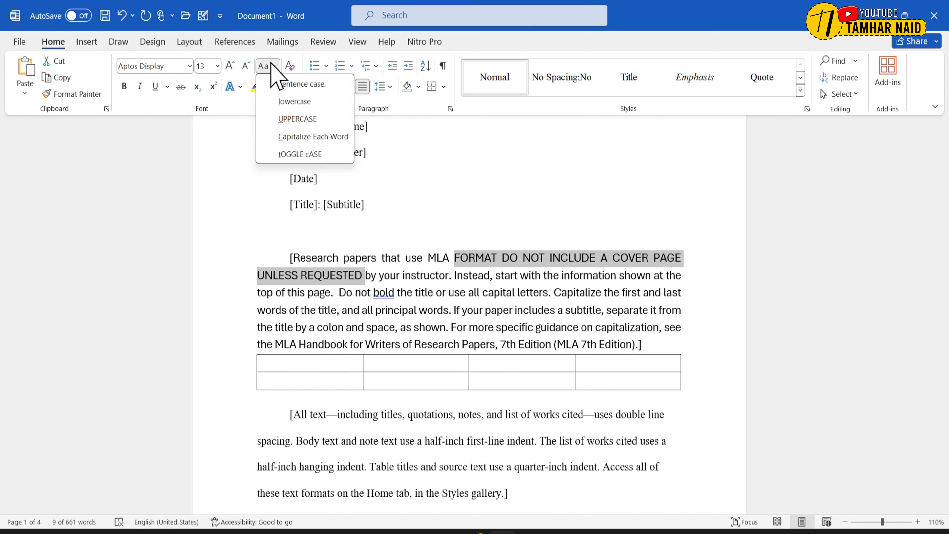
left_click(296, 138)
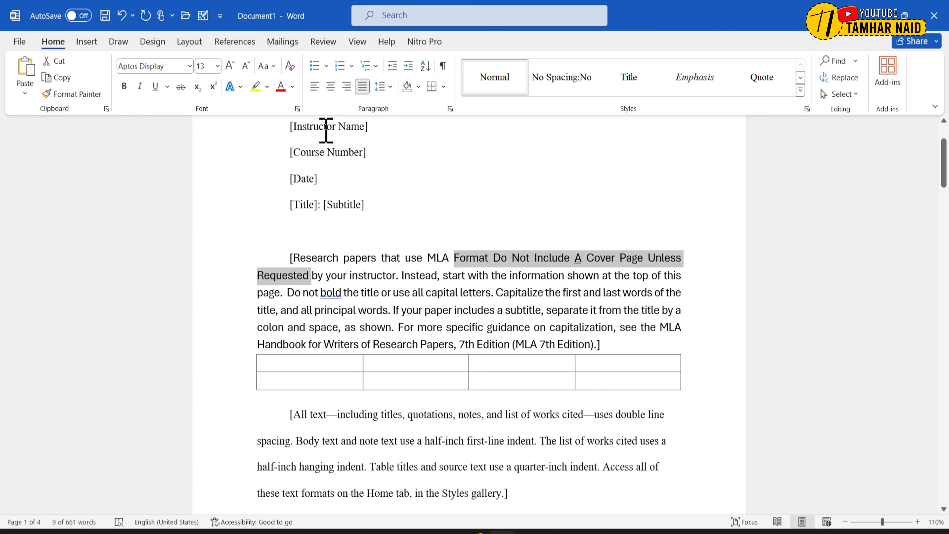
left_click(273, 67)
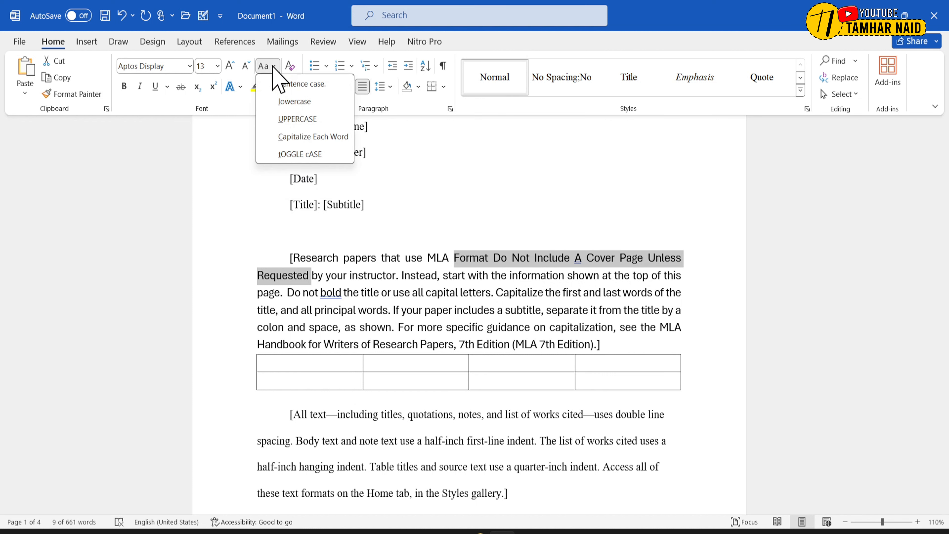
left_click(298, 102)
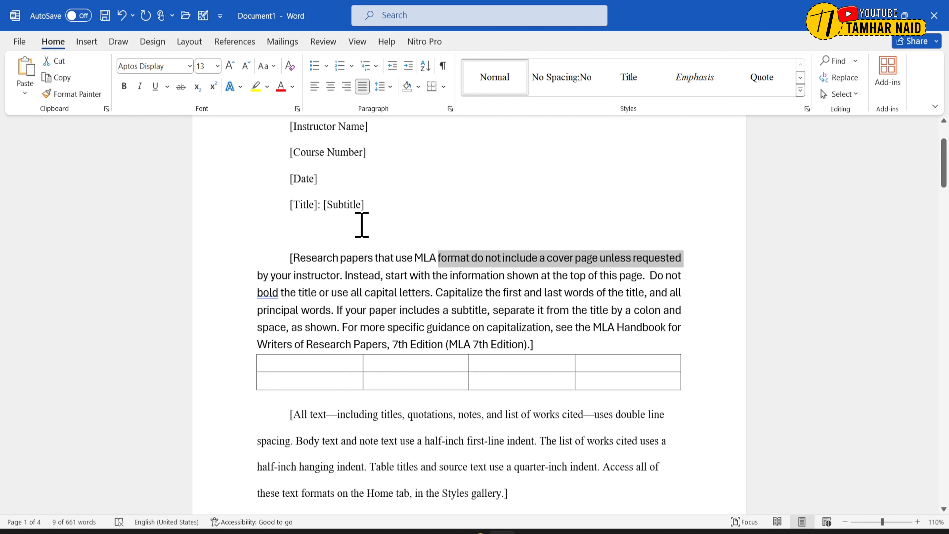
- Look through the device's Pictures folder for a picture to place in the empty line below the title
left_click(309, 230)
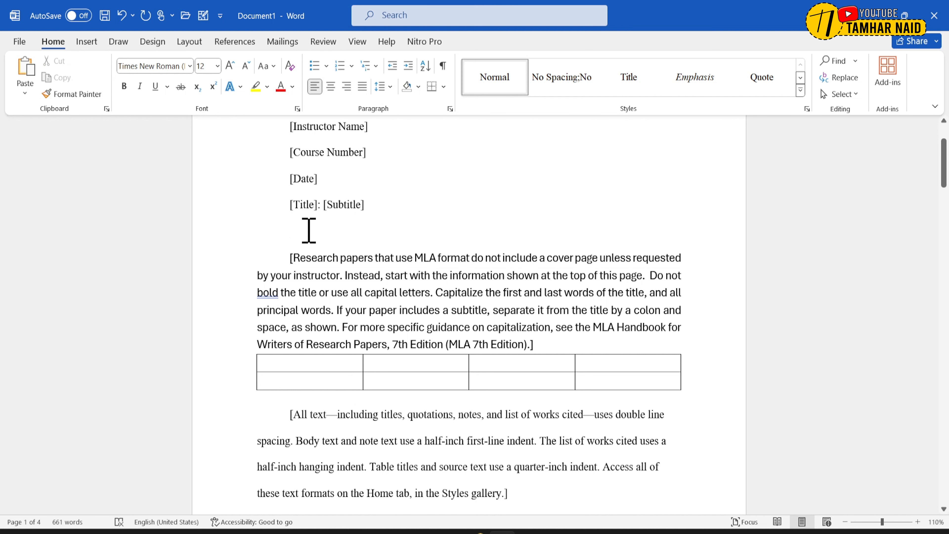
left_click(94, 42)
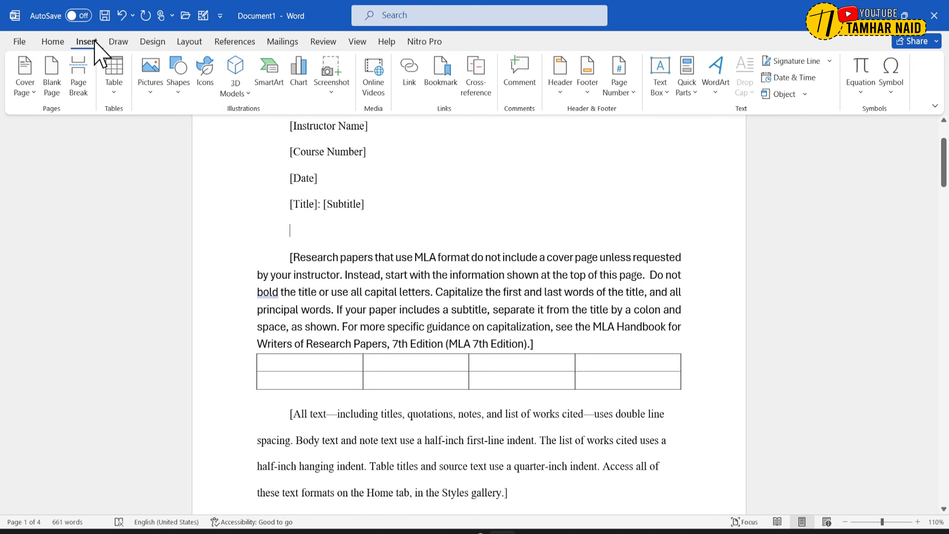
left_click(156, 80)
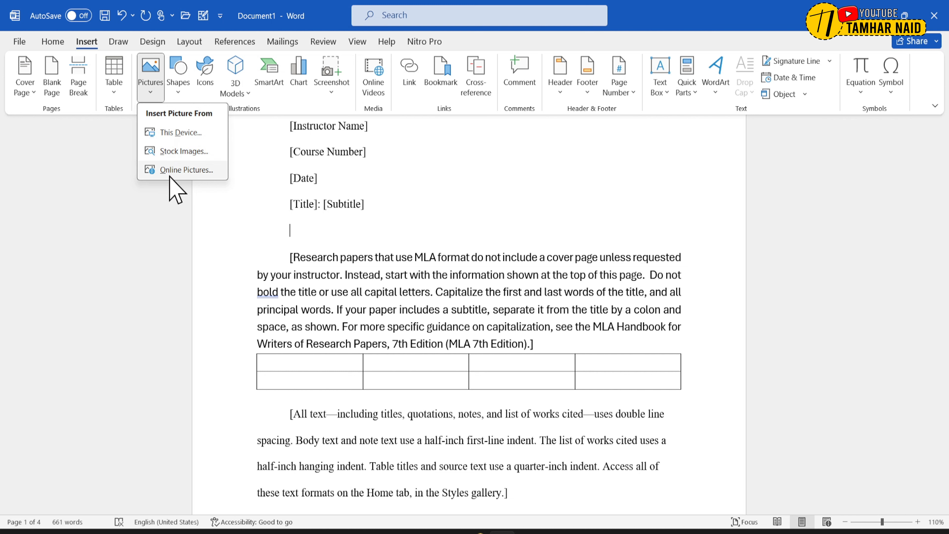
left_click(177, 133)
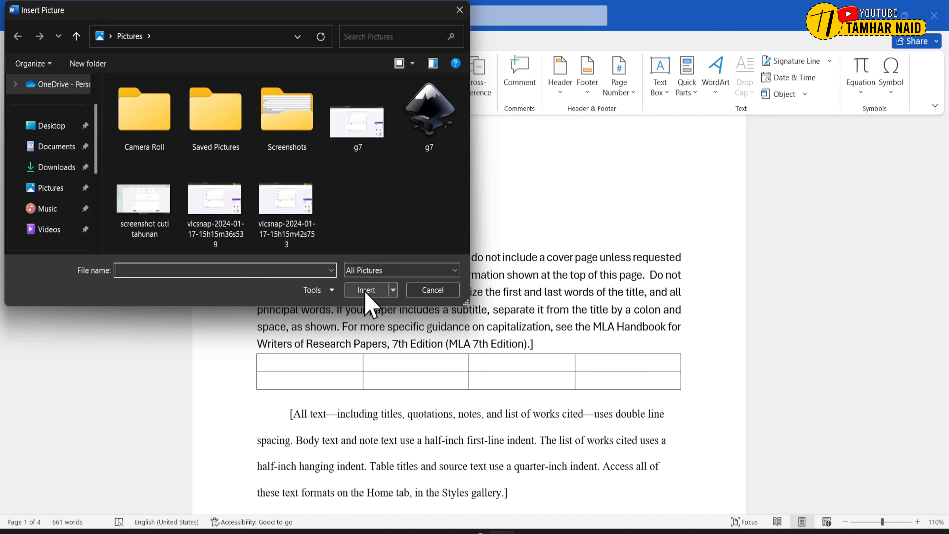
left_click(451, 288)
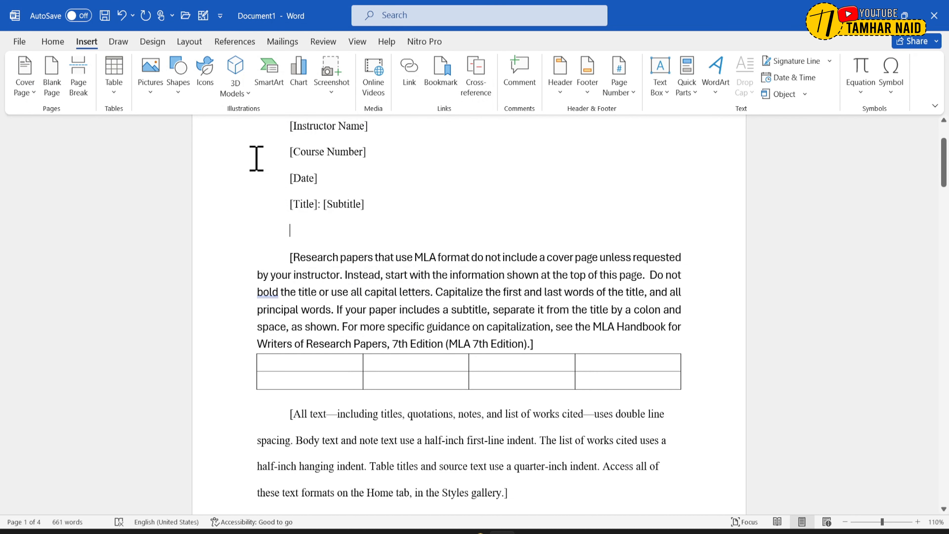
- Insert the stock image of two bald eagles in the empty line below the title, and add an empty paragraph above it
left_click(151, 90)
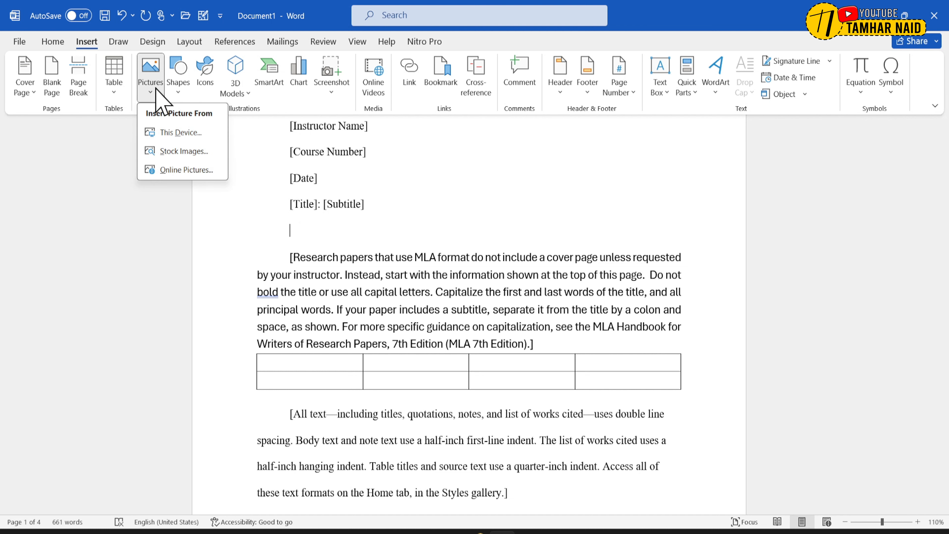
left_click(183, 152)
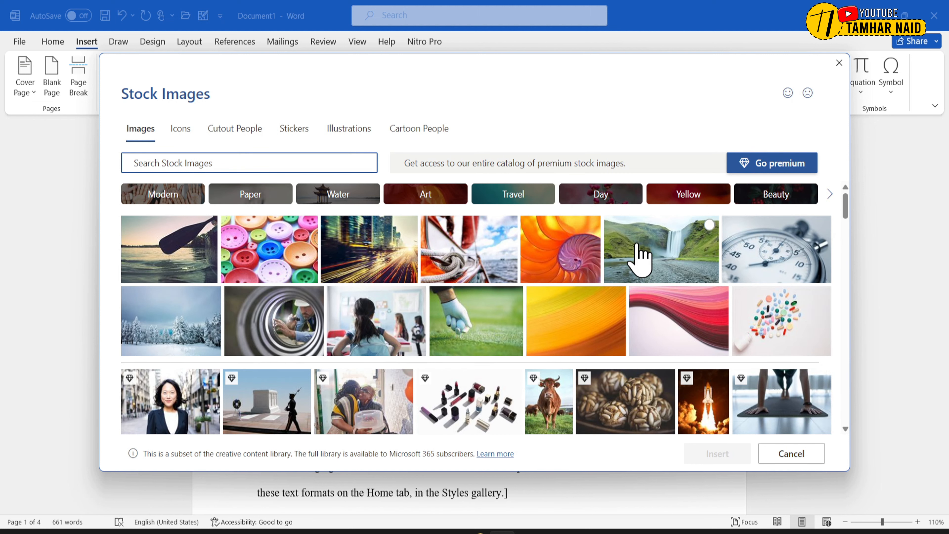
scroll(640, 258, "down", 1)
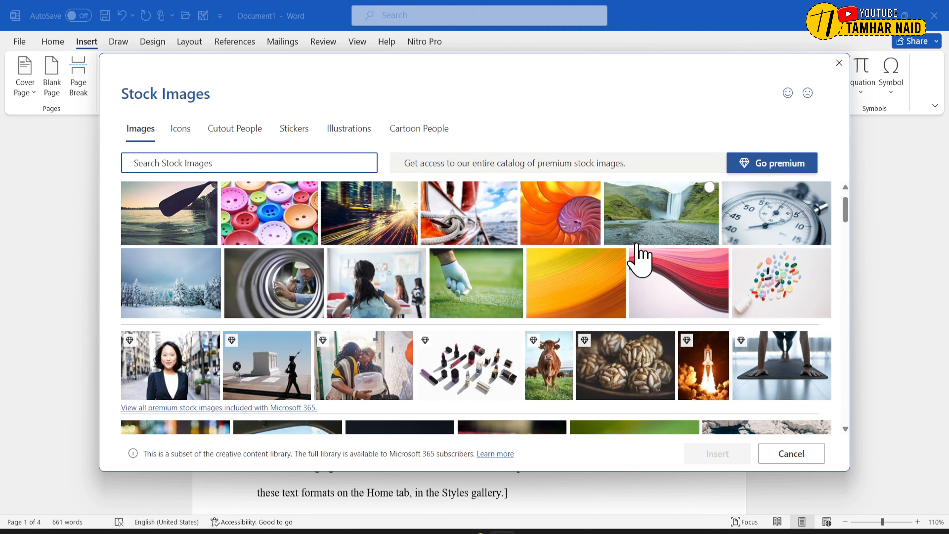
scroll(639, 258, "down", 2)
scroll(639, 255, "down", 8)
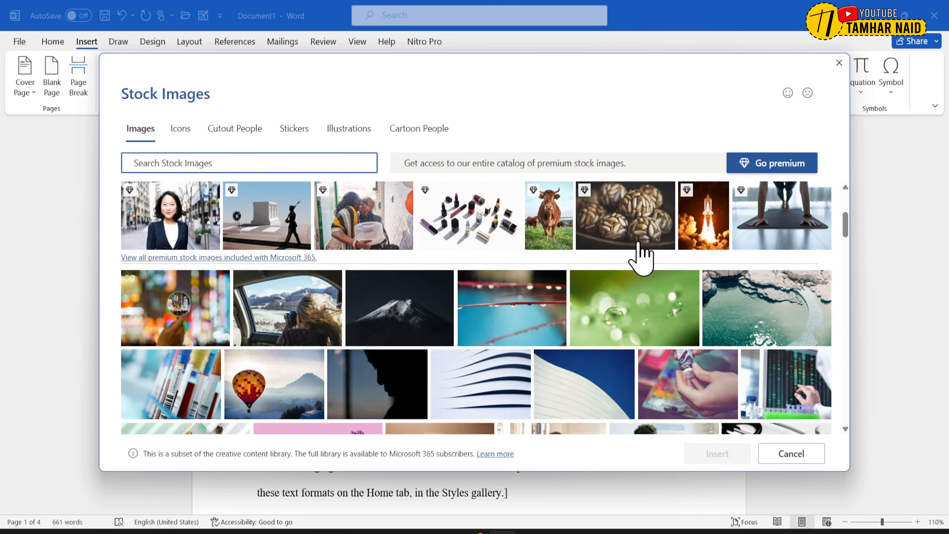
scroll(315, 288, "up", 2)
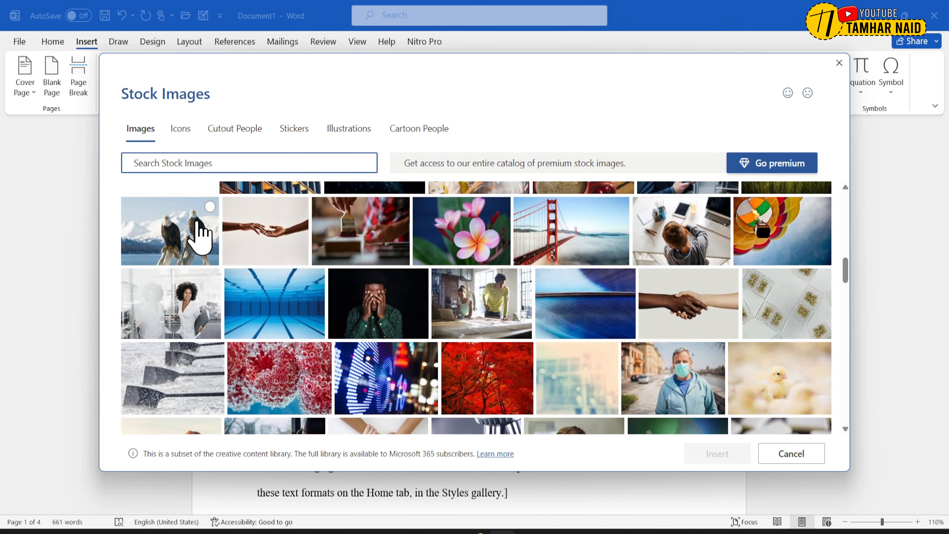
left_click(189, 208)
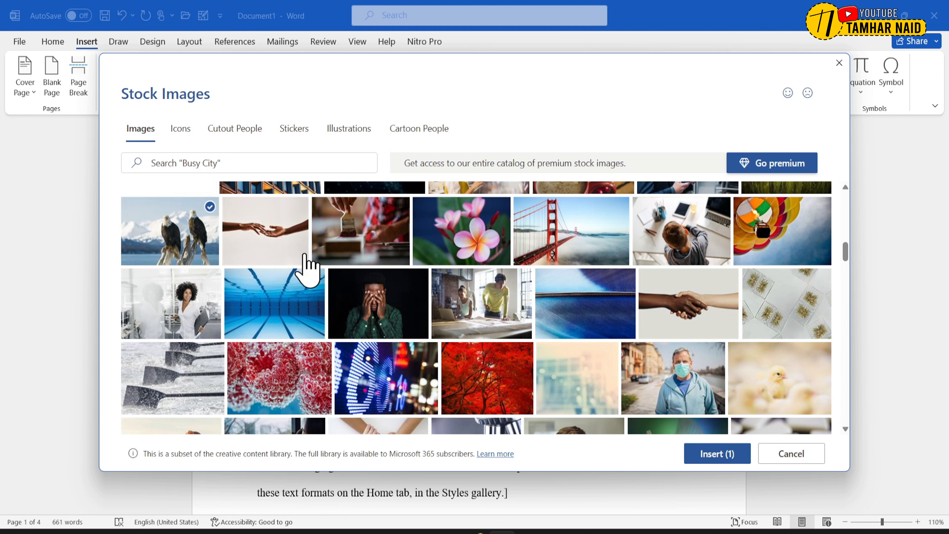
left_click(718, 460)
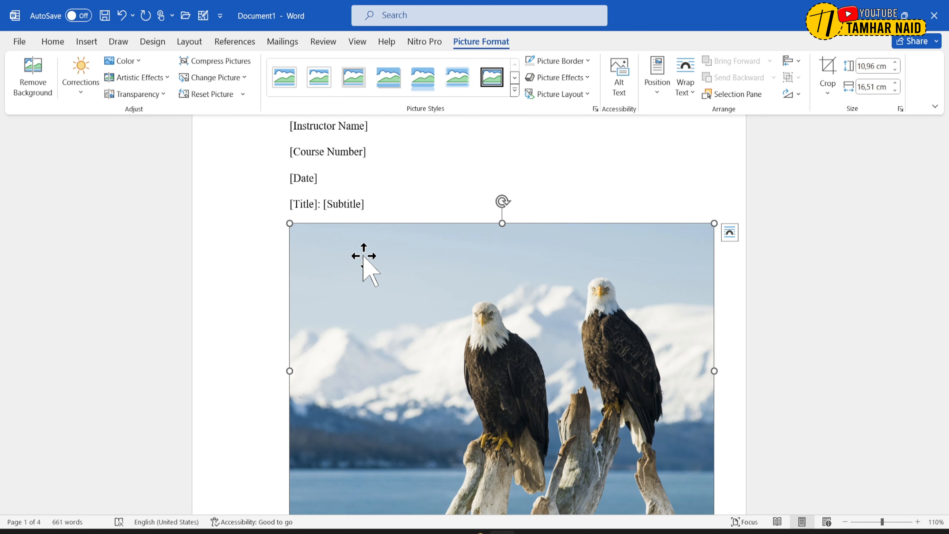
left_click(387, 204)
key("Return")
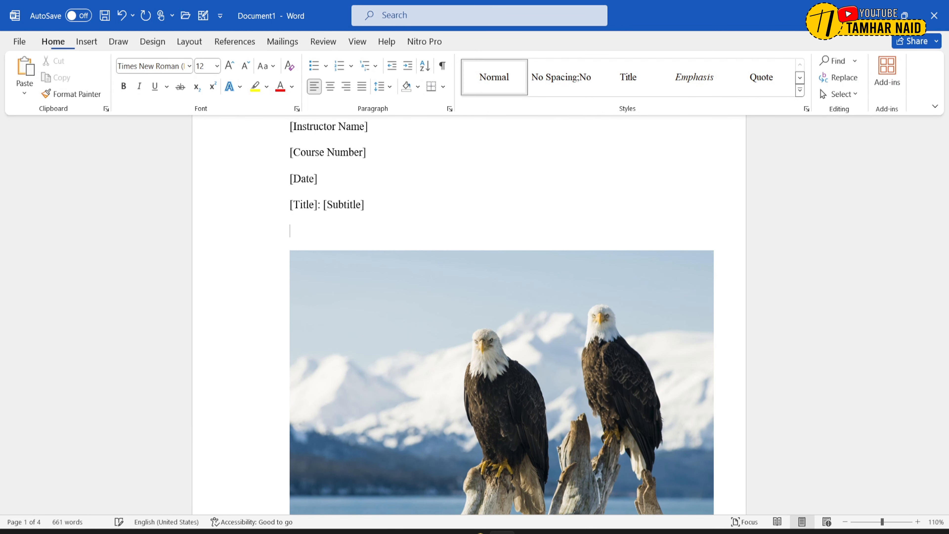
- Try to insert an online picture of a red apple above the eagle picture, searching Bing for "apple"
left_click(93, 45)
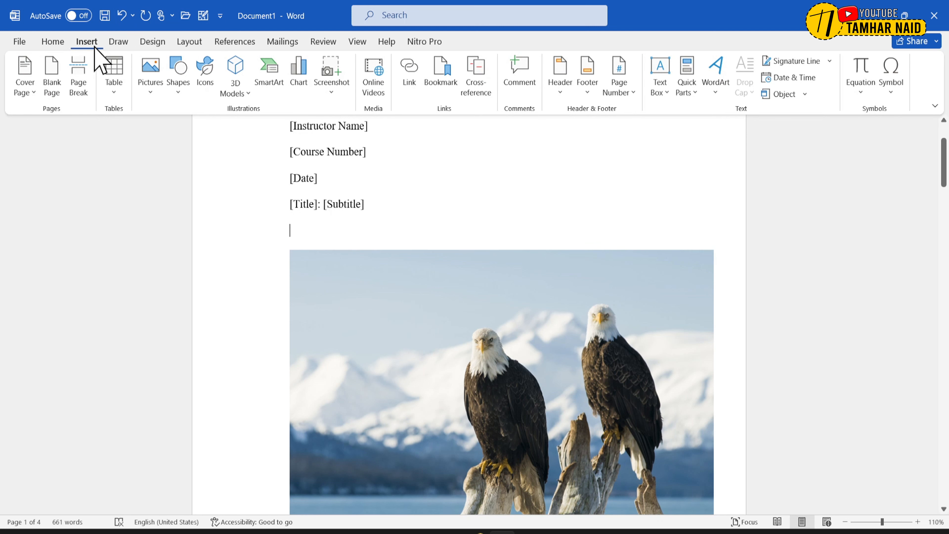
left_click(154, 96)
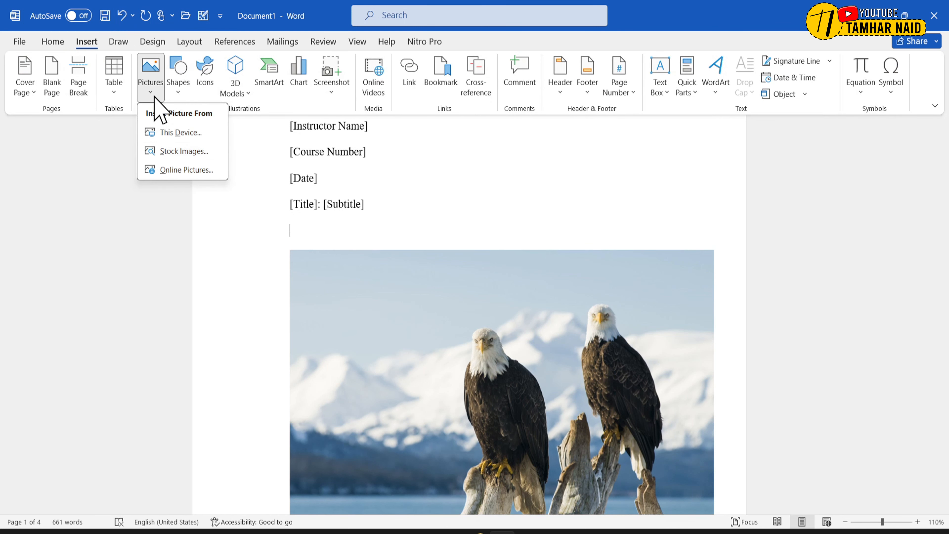
left_click(189, 171)
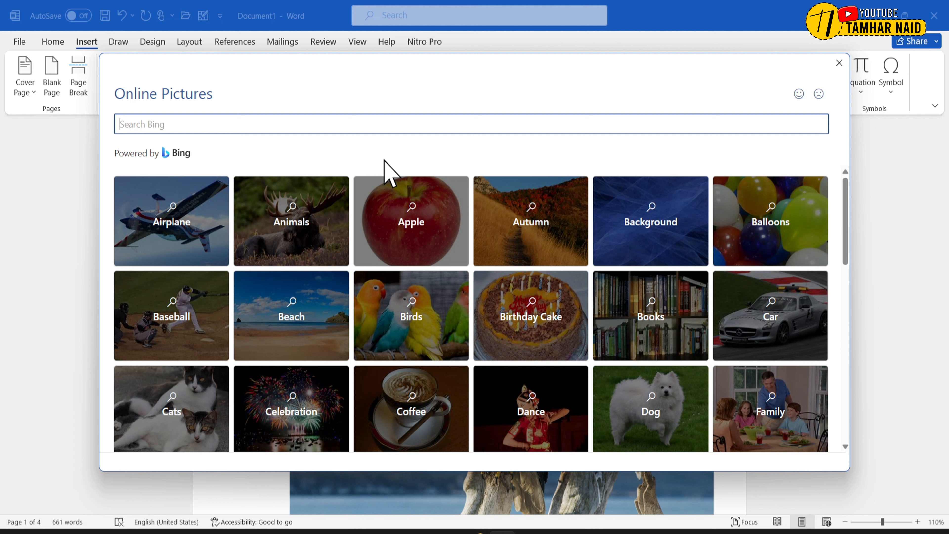
type("apple")
key("Return")
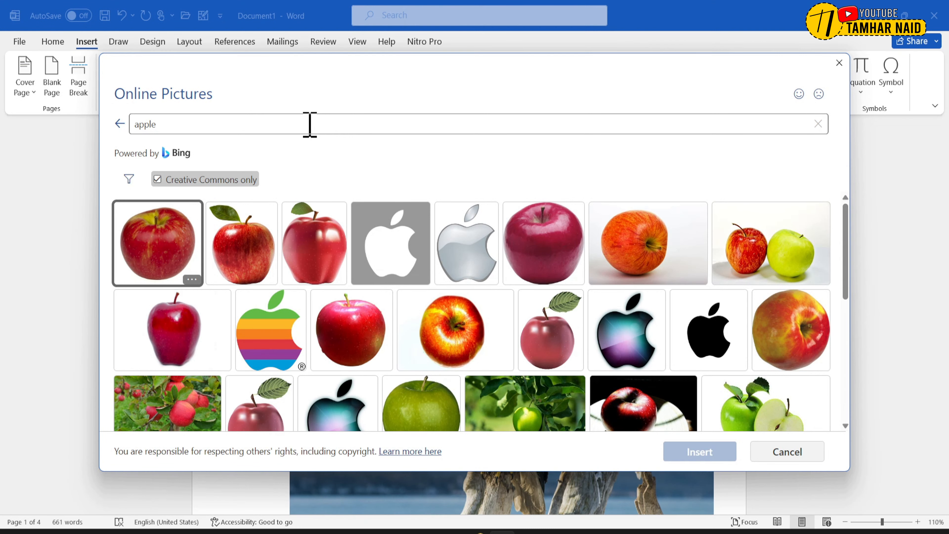
left_click(329, 239)
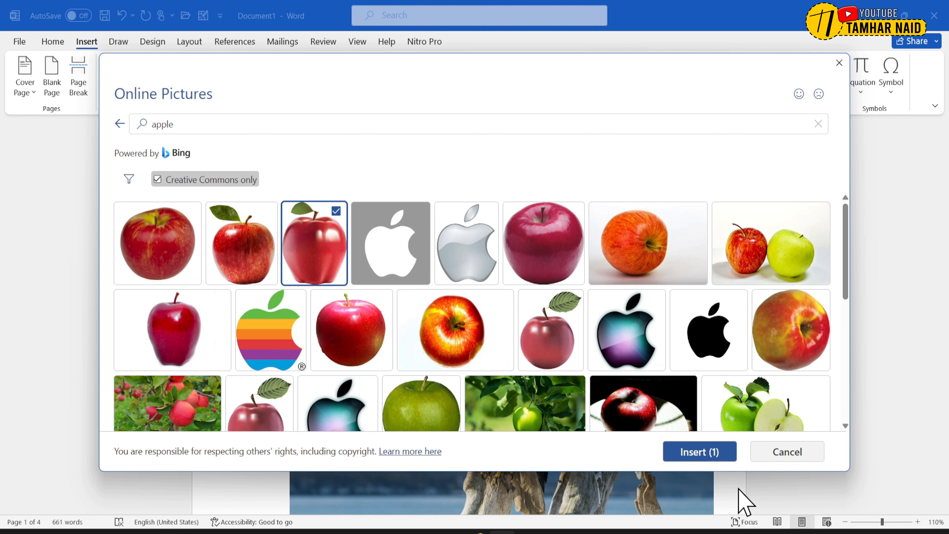
left_click(706, 452)
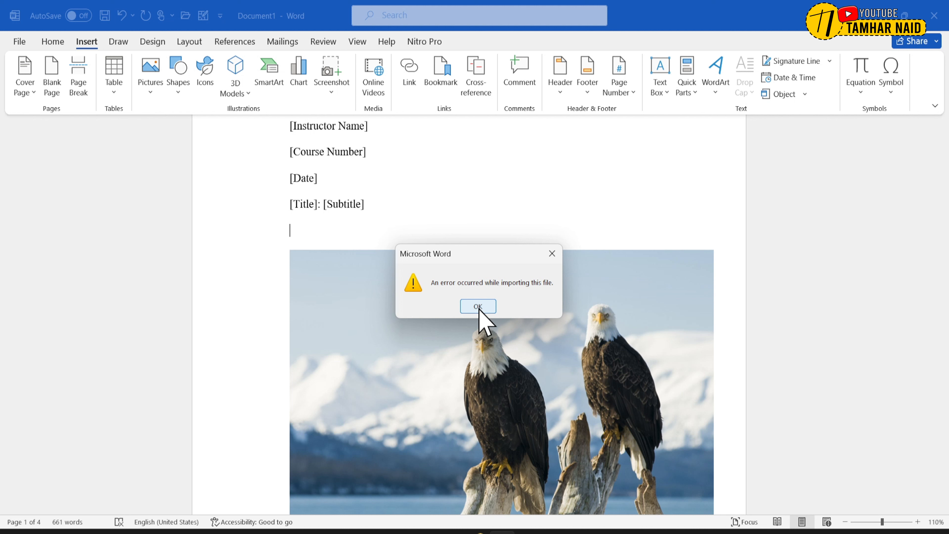
left_click(478, 306)
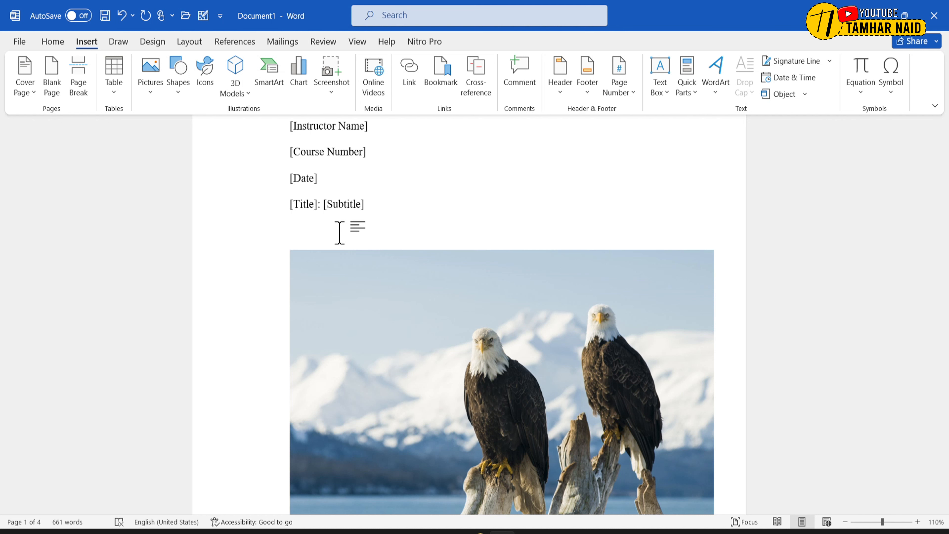
- Insert the built-in Blank header on the first page with the text "PT maju mundur", and return to the document body
scroll(394, 197, "up", 3)
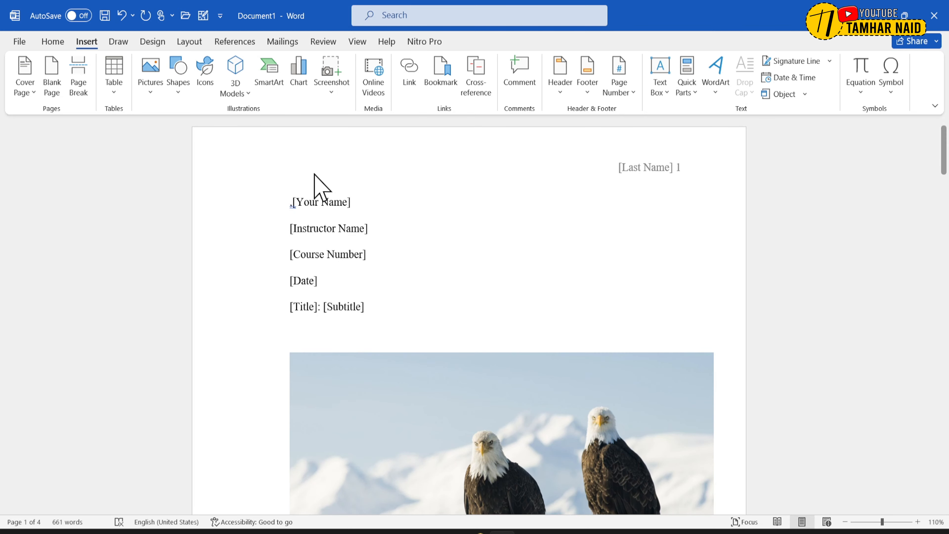
scroll(313, 176, "down", 14)
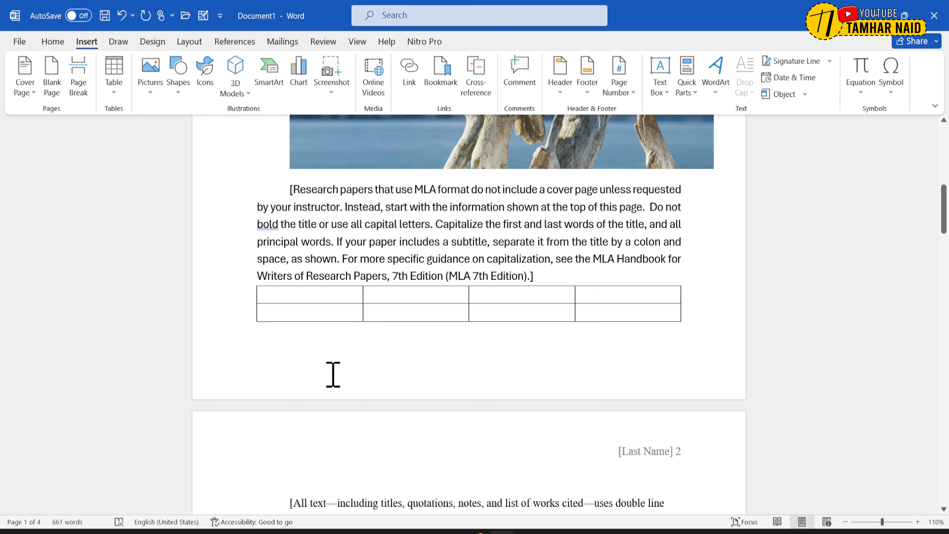
scroll(332, 378, "up", 14)
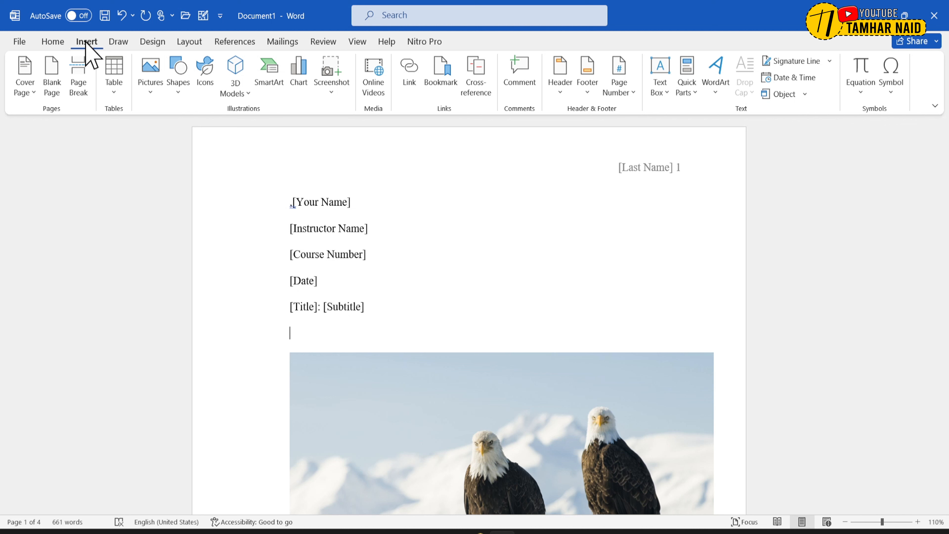
left_click(560, 91)
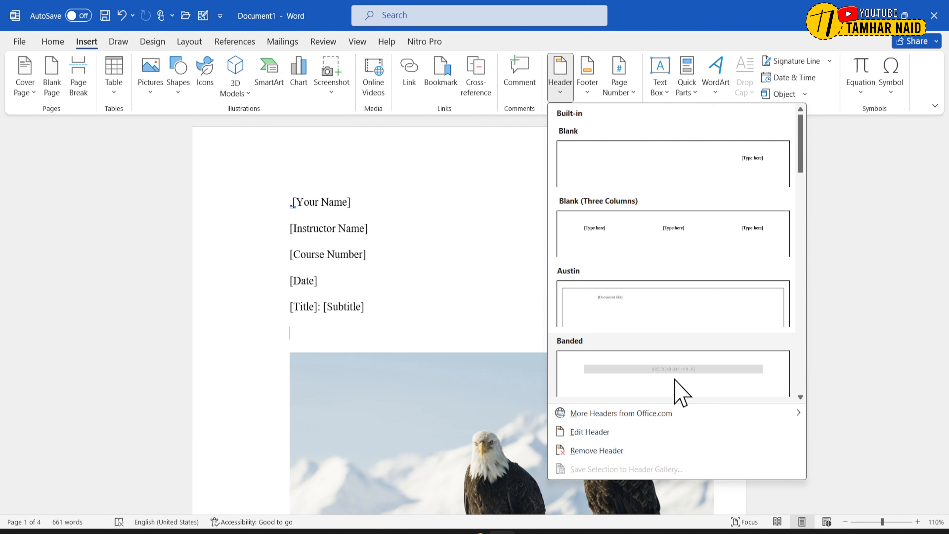
left_click(747, 163)
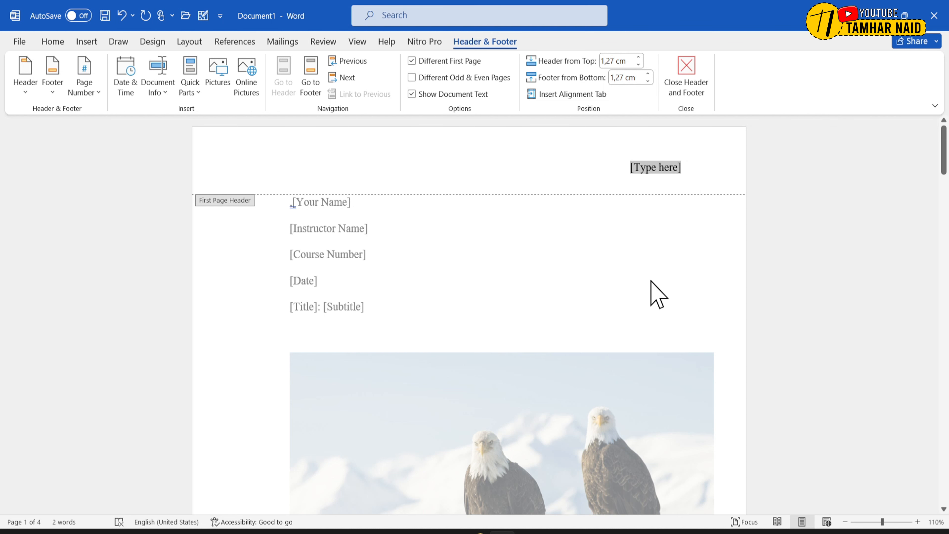
type("PT maju mundur")
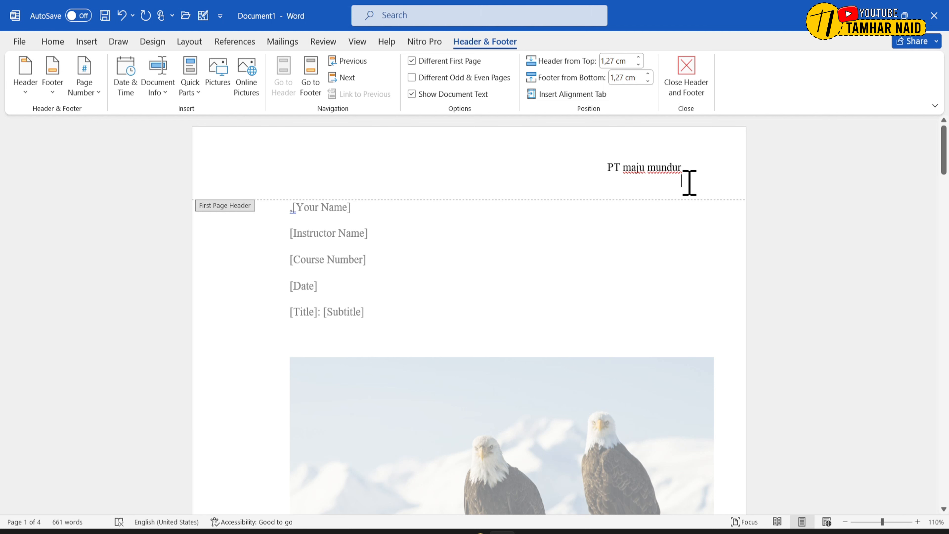
left_click(707, 92)
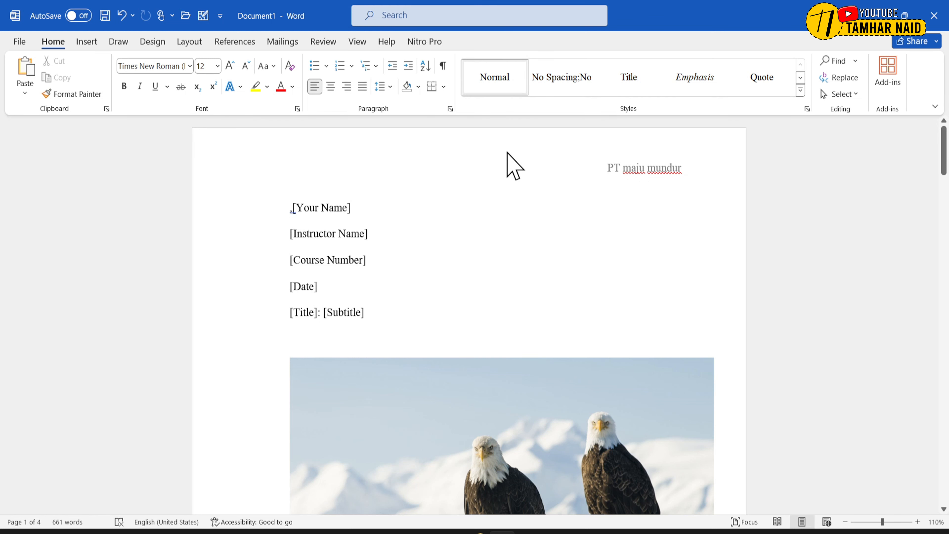
- Insert the built-in Blank footer on the first page, keeping its placeholder text, and return to the document body
left_click(85, 42)
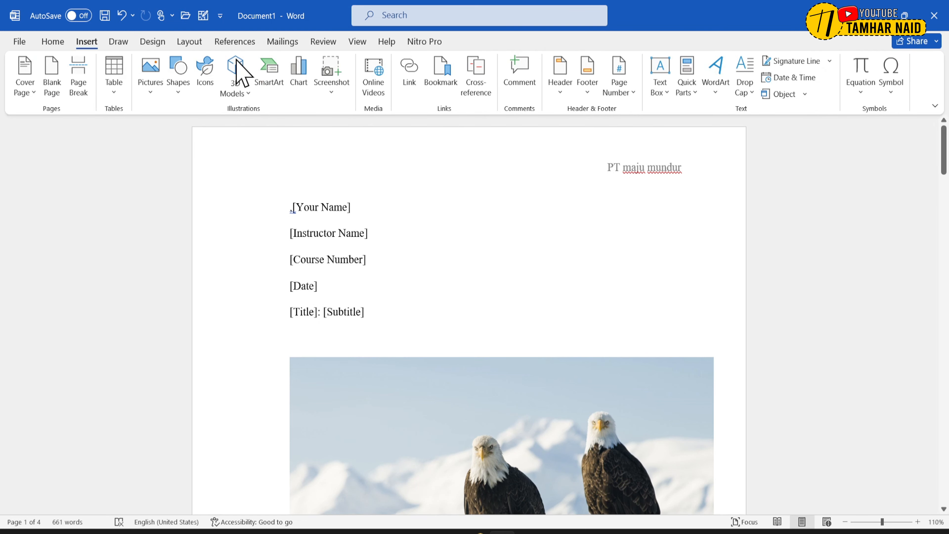
left_click(585, 93)
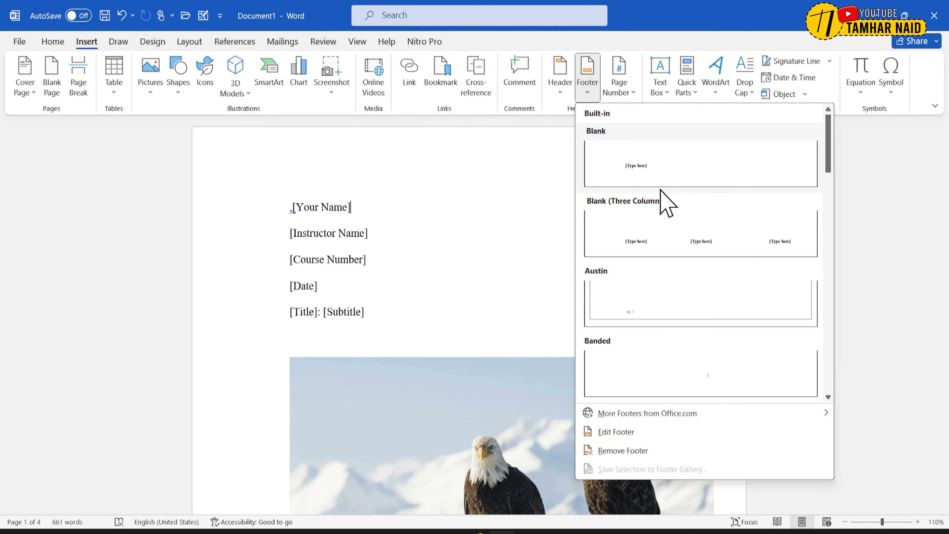
left_click(645, 169)
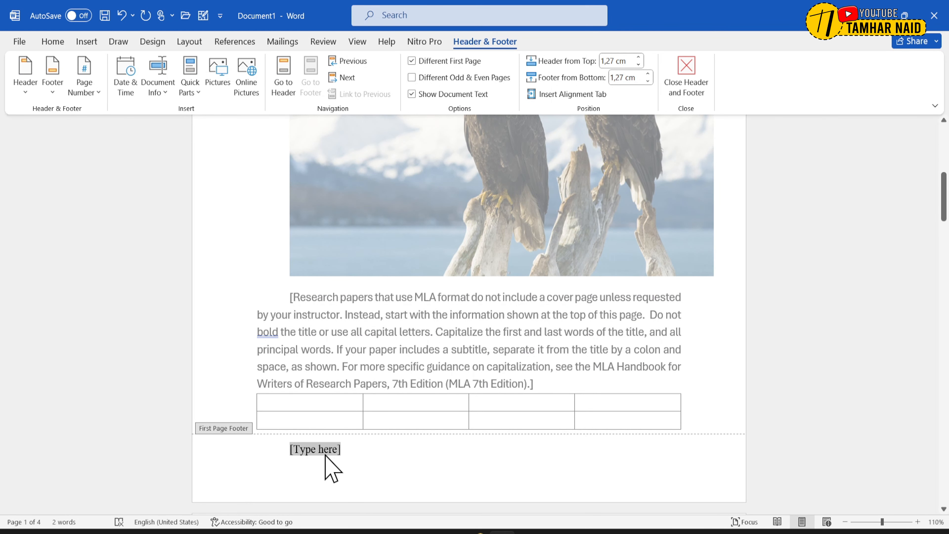
double_click(362, 379)
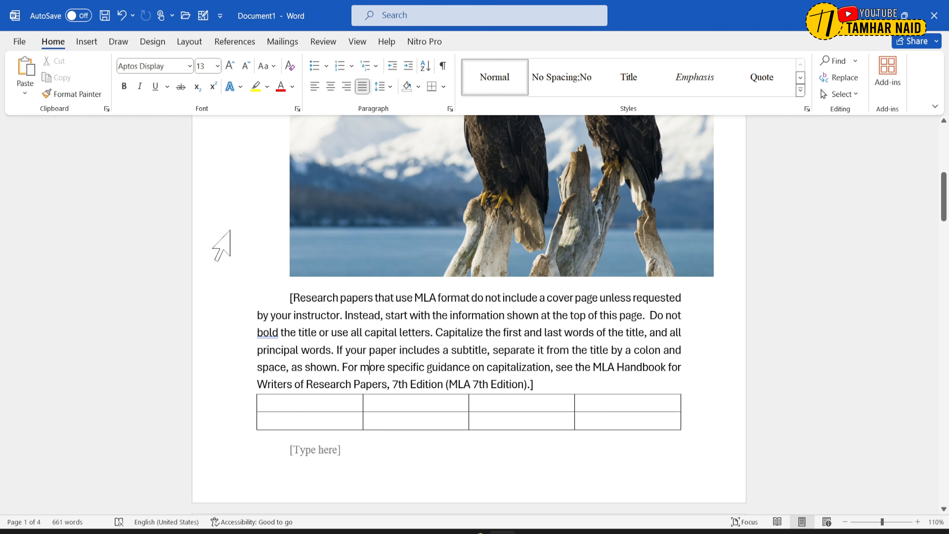
- Add an Accent Bar 1 page number at the top of the page, and return to the document body
left_click(88, 42)
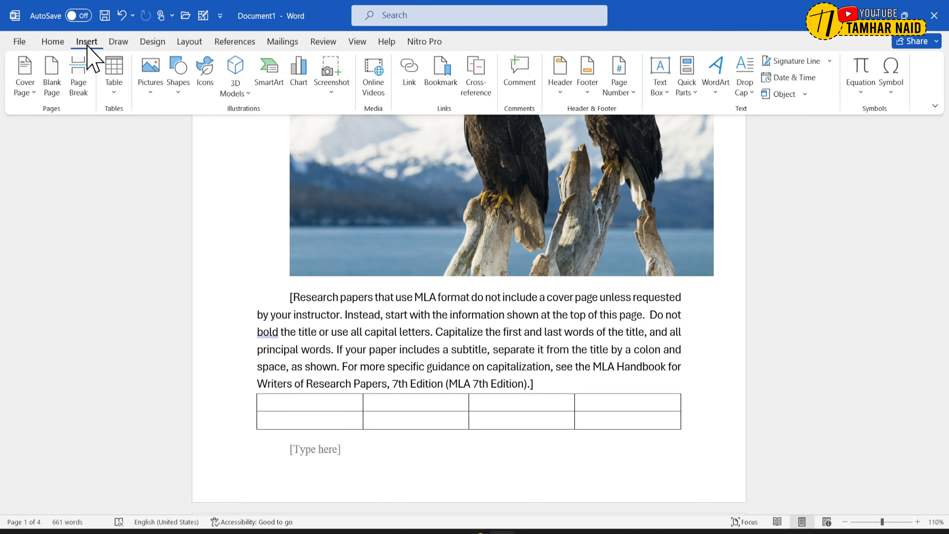
left_click(617, 90)
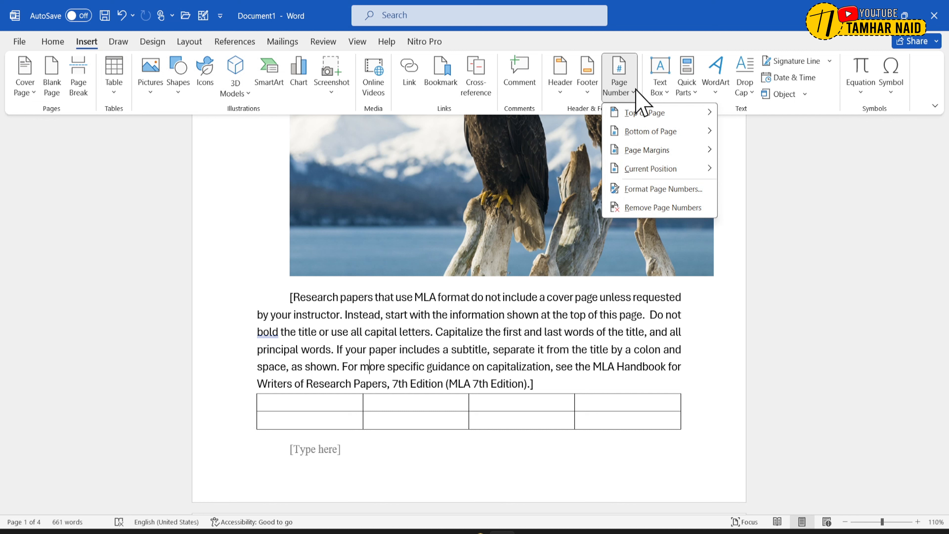
mouse_move(645, 114)
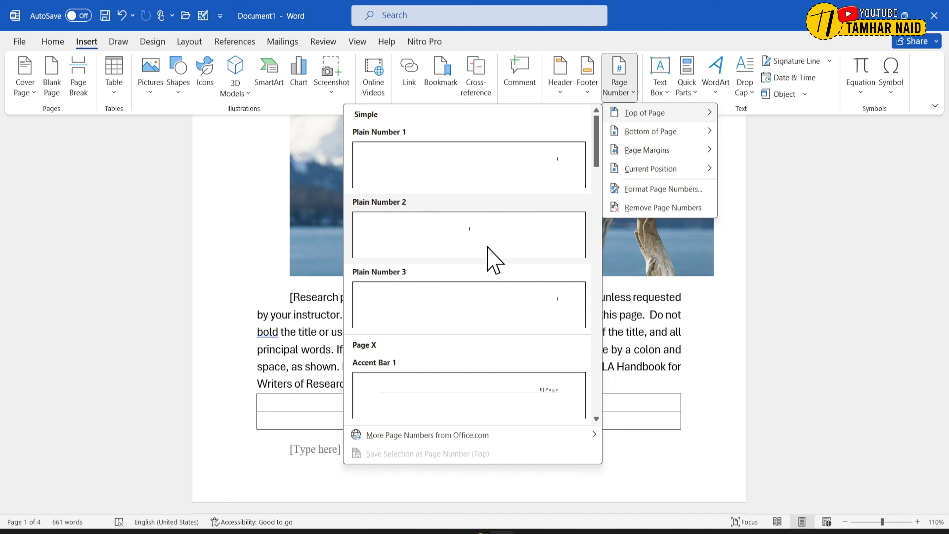
left_click(566, 397)
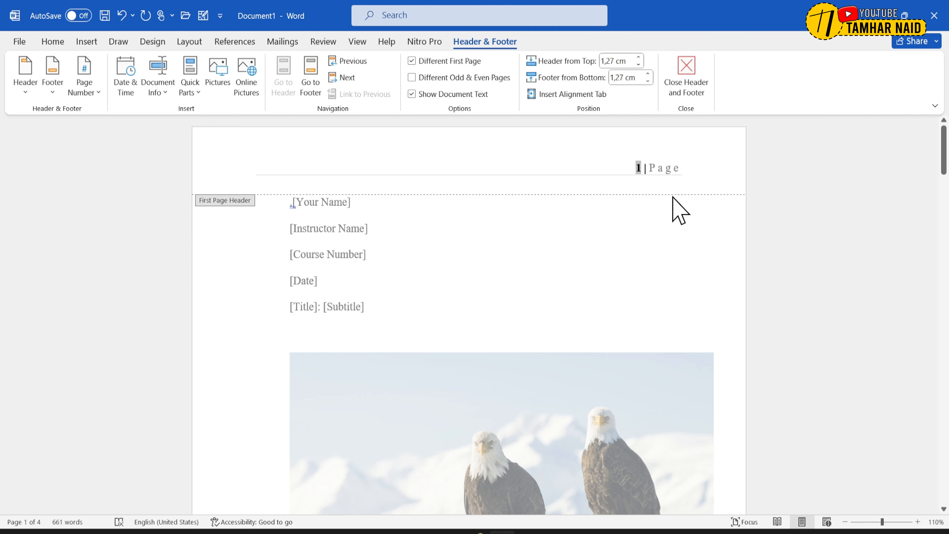
double_click(602, 239)
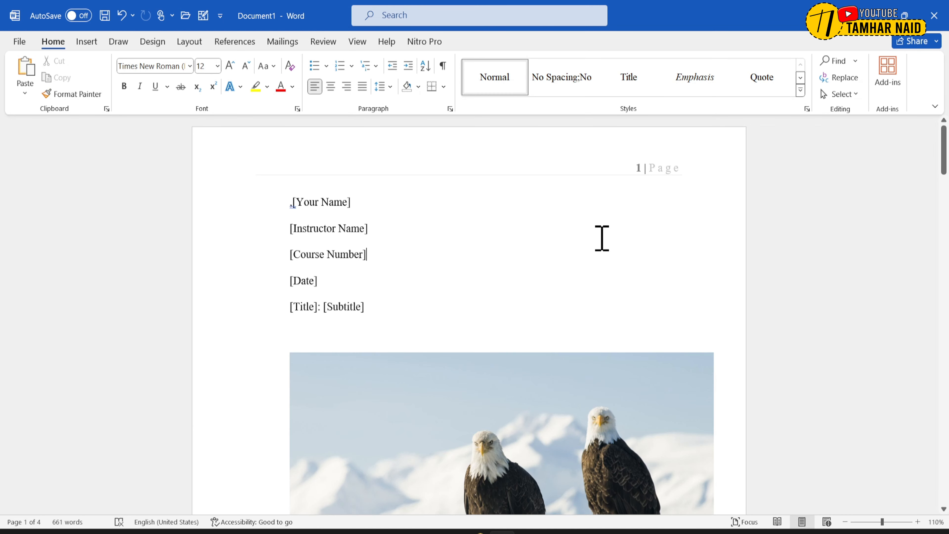